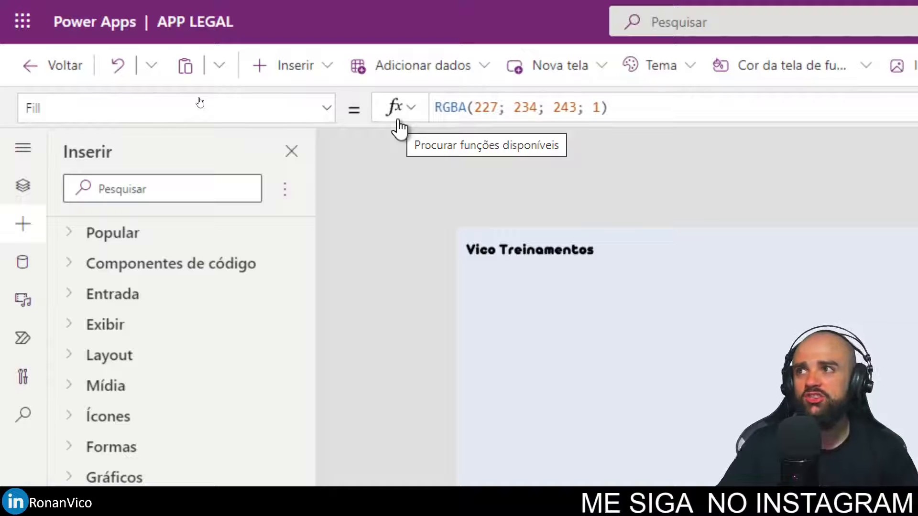
# Browse the available functions in the Texto category of the function list.
pyautogui.click(398, 124)
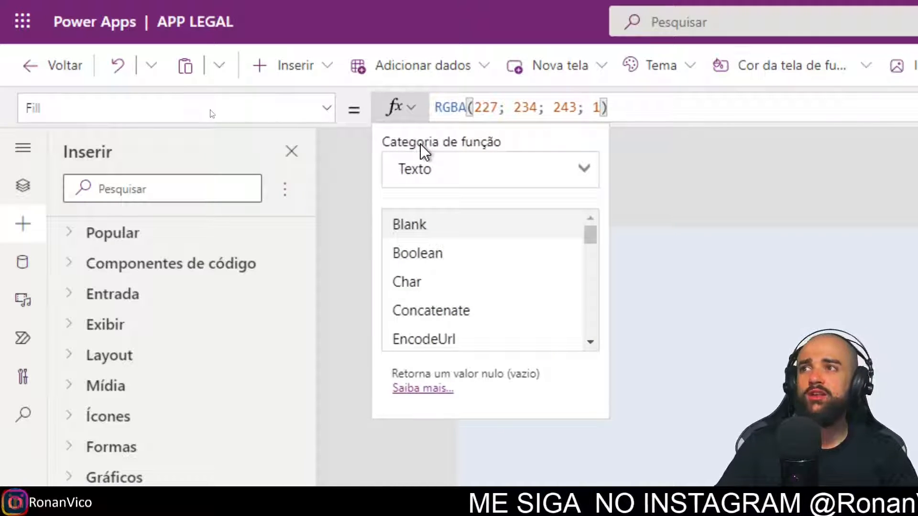
pyautogui.click(573, 170)
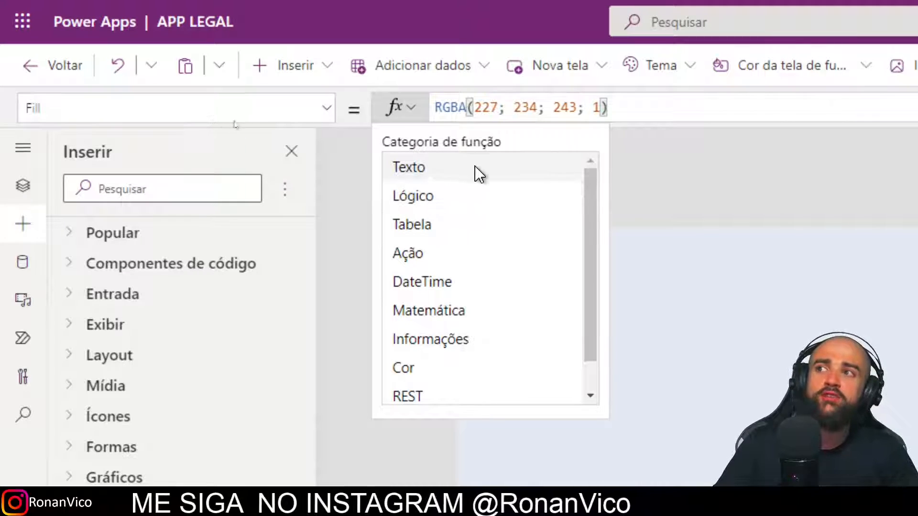
pyautogui.click(416, 169)
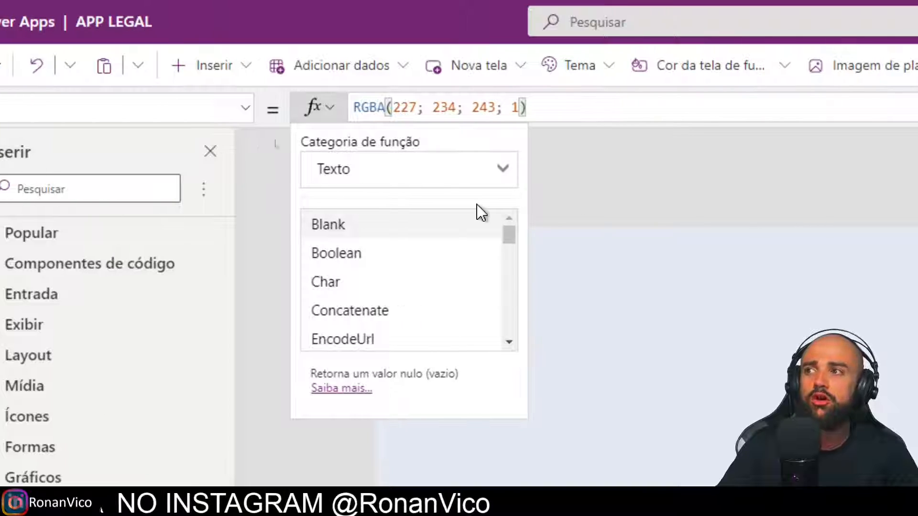
pyautogui.moveTo(511, 237); pyautogui.dragTo(513, 262)
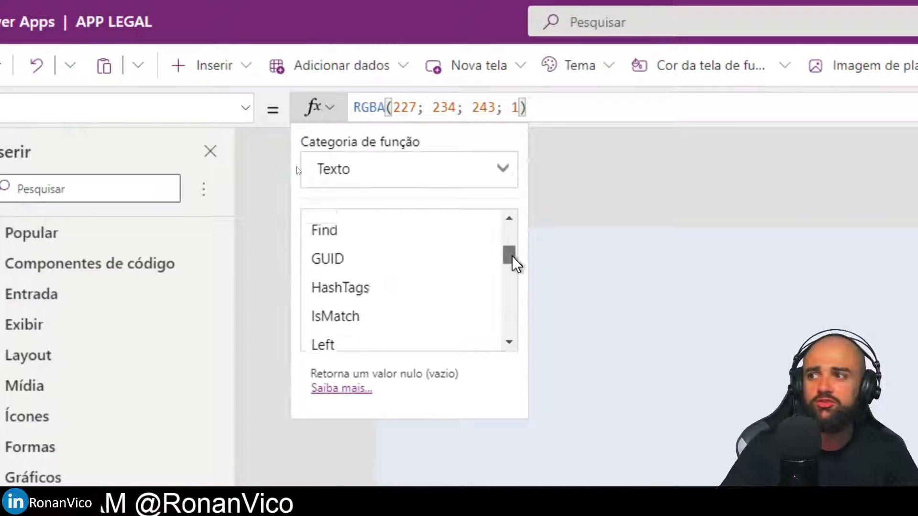
pyautogui.scroll(-2, 500, 266)
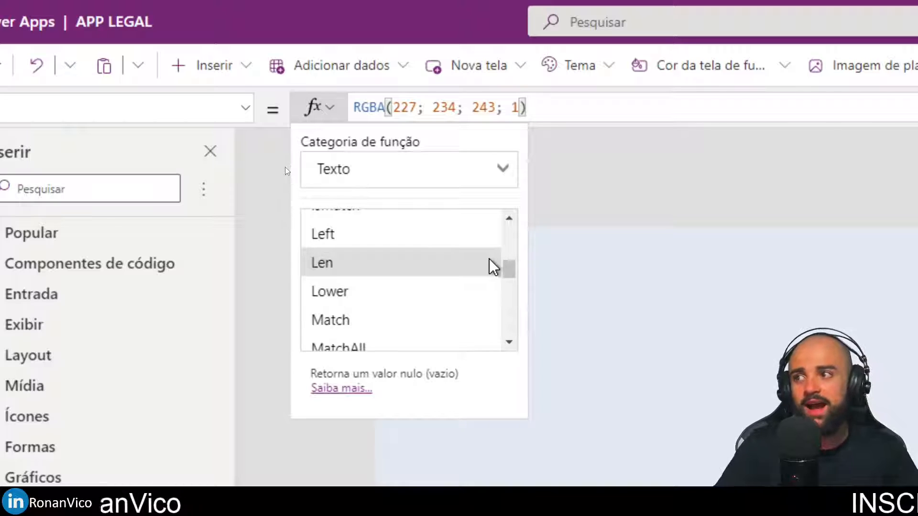
pyautogui.scroll(-5, 490, 266)
pyautogui.scroll(-2, 488, 264)
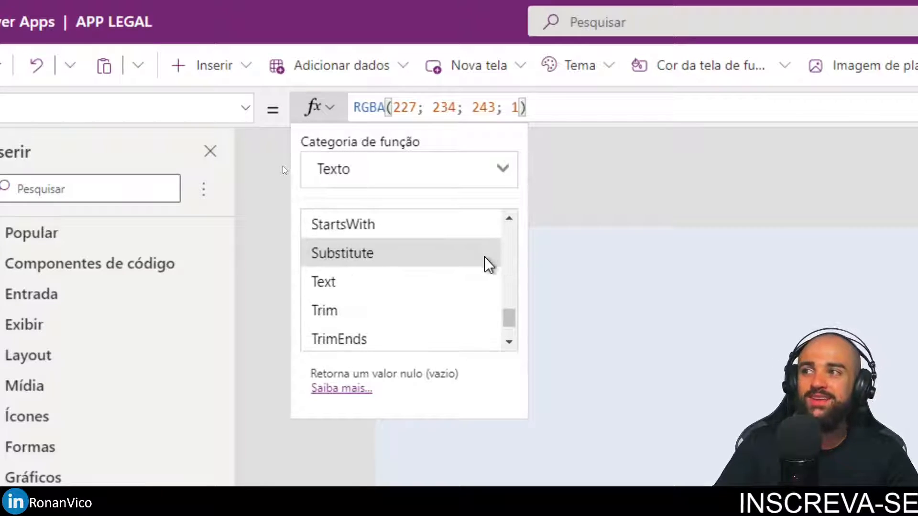
pyautogui.click(703, 260)
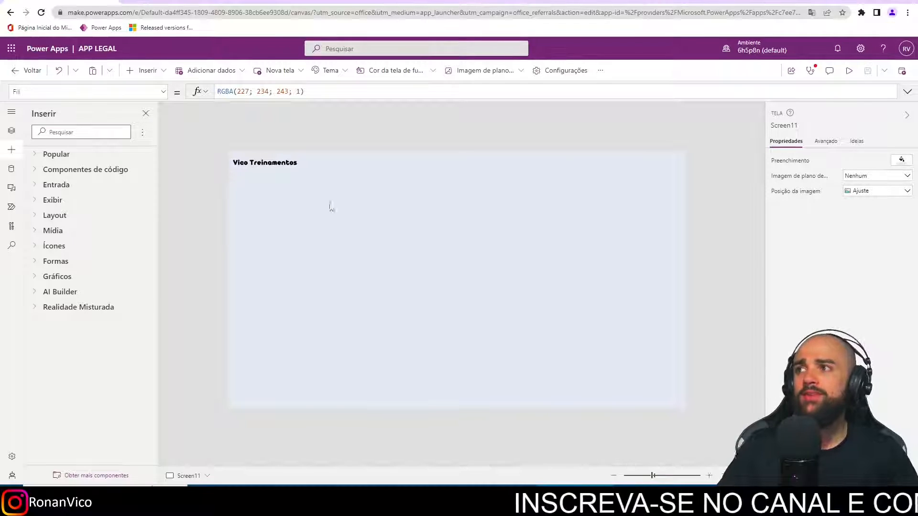
# Insert a text label on the screen below the Vico Treinamentos heading and widen it.
pyautogui.click(146, 70)
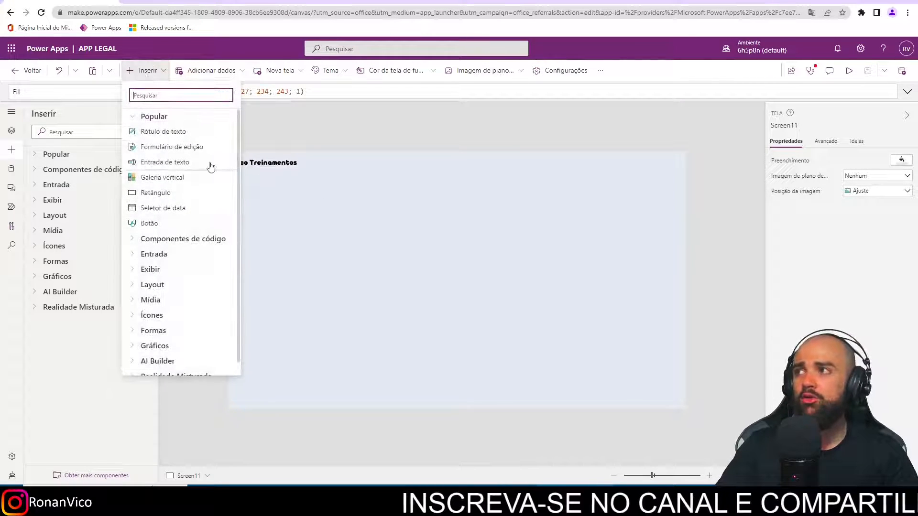
pyautogui.click(163, 132)
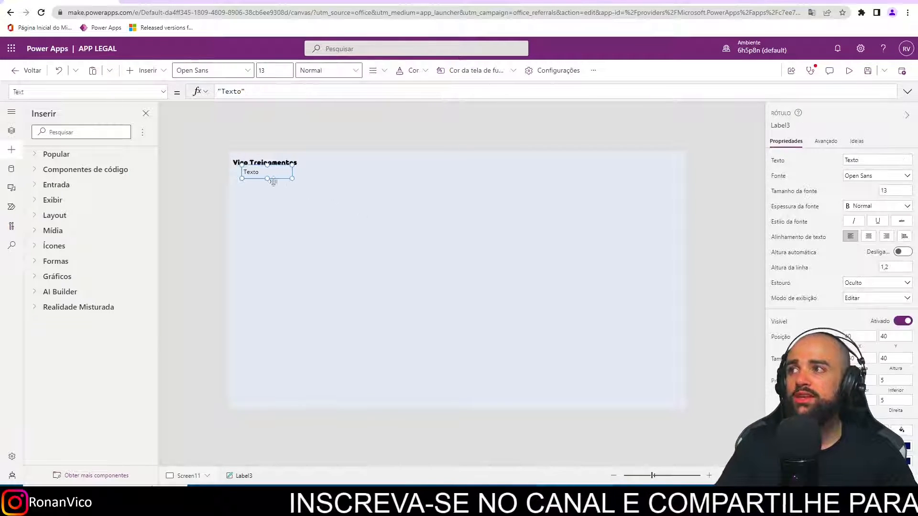
pyautogui.moveTo(316, 190); pyautogui.dragTo(463, 203)
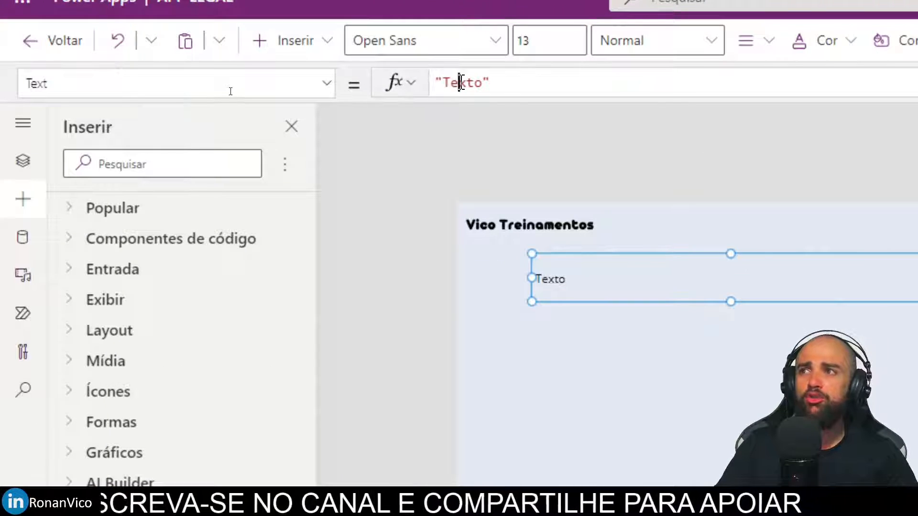
# Set the new label's text to "Olá Meu Nome é", the first name with a capitalized last letter, "o meu código é" and a six-digit code.
pyautogui.doubleClick(230, 91)
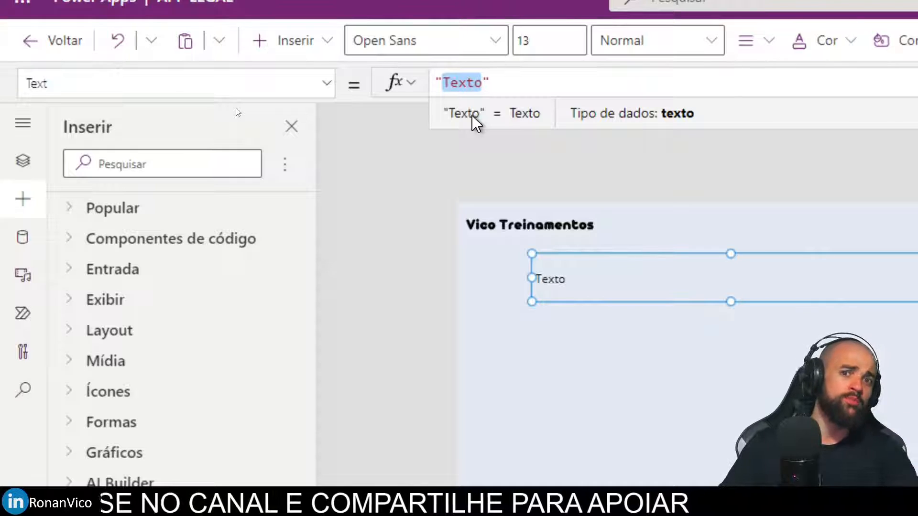
pyautogui.write('Olá Meu ')
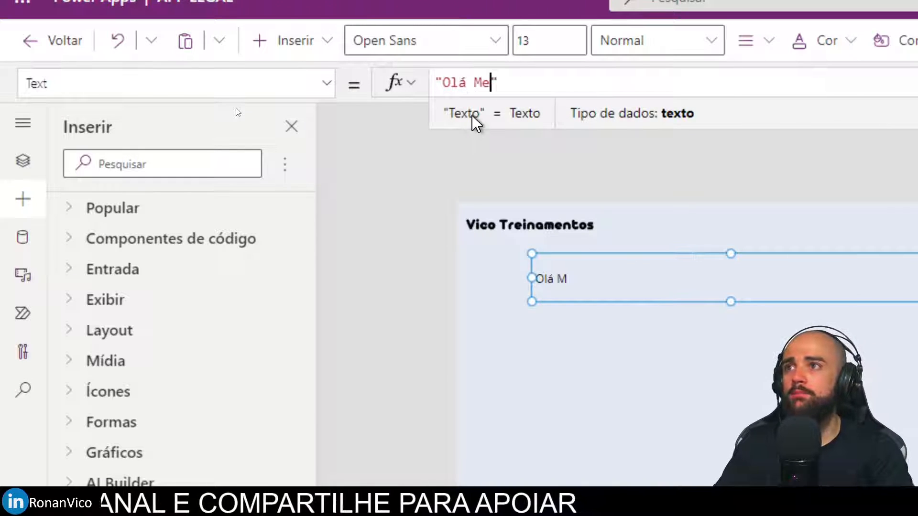
pyautogui.write('Nome é ')
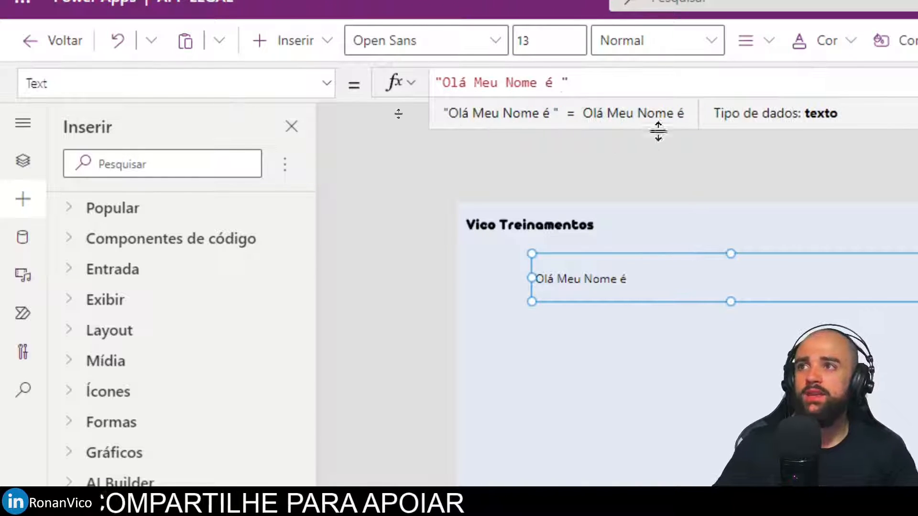
pyautogui.write('Ronan')
pyautogui.press('BackSpace')
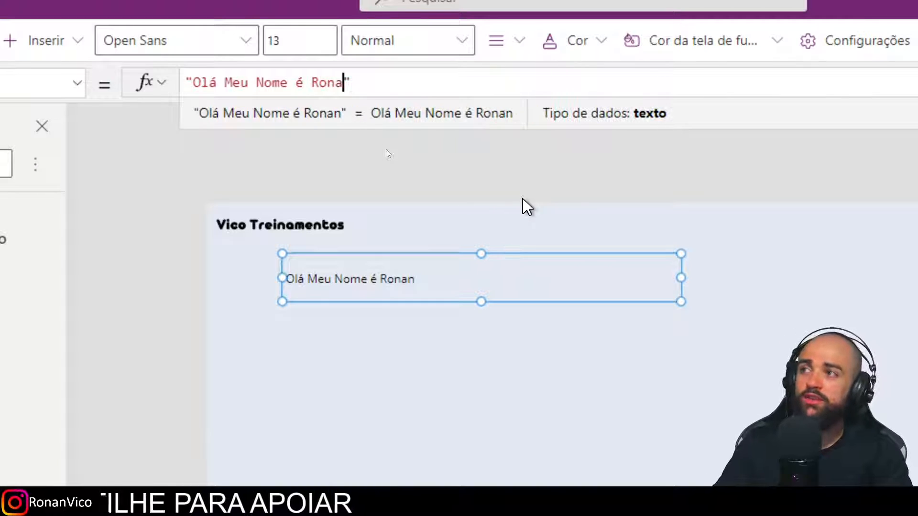
pyautogui.write('N')
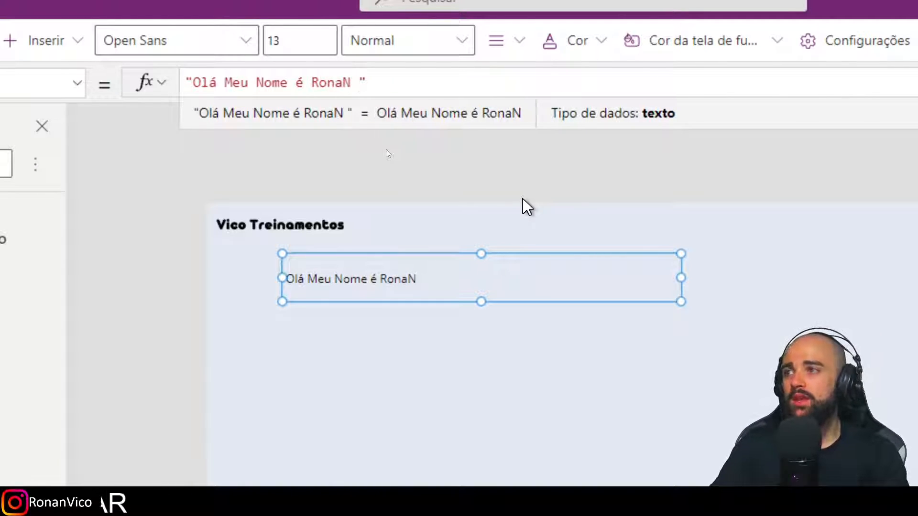
pyautogui.write(' o meu código é ')
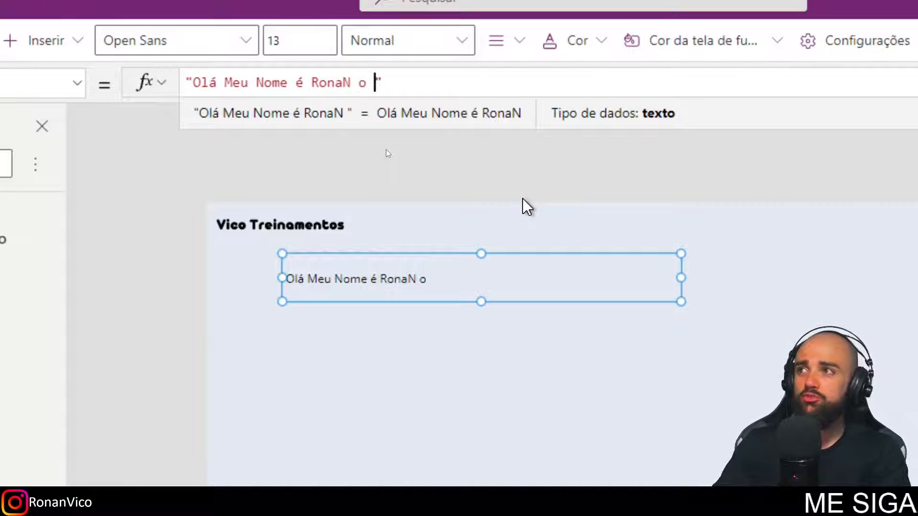
pyautogui.write('123456')
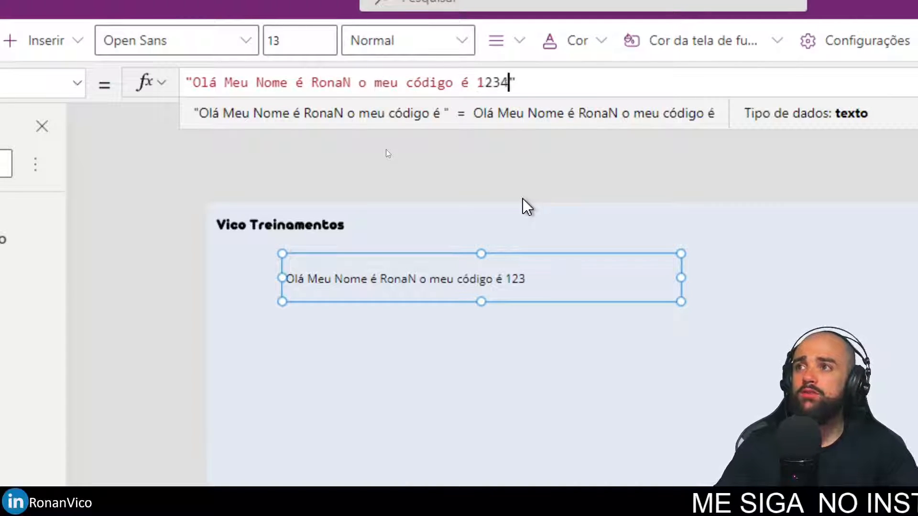
pyautogui.click(510, 418)
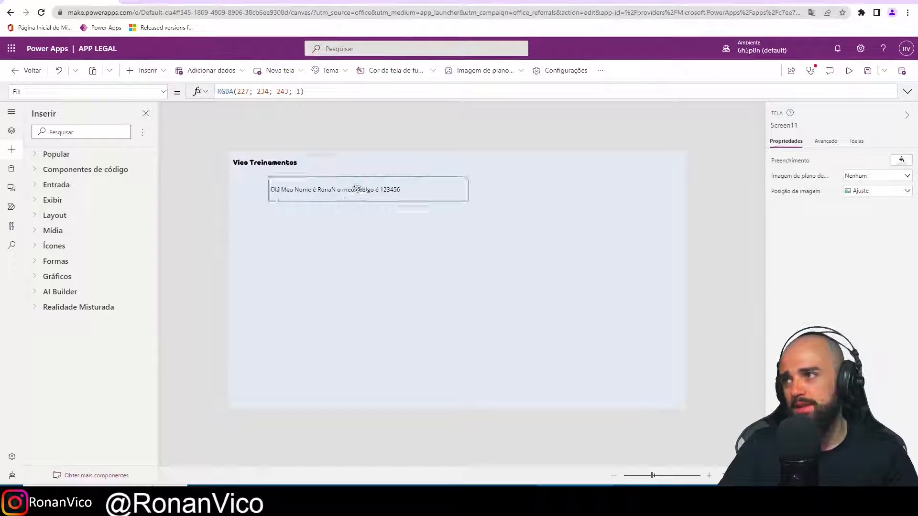
# Reposition the sentence label just below the Vico Treinamentos heading, near the screen's left edge.
pyautogui.click(357, 188)
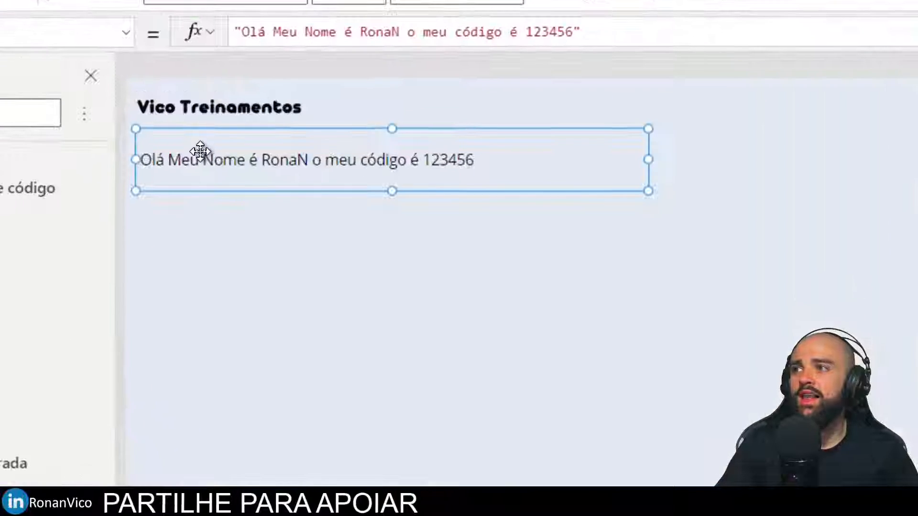
pyautogui.moveTo(338, 163); pyautogui.dragTo(348, 179)
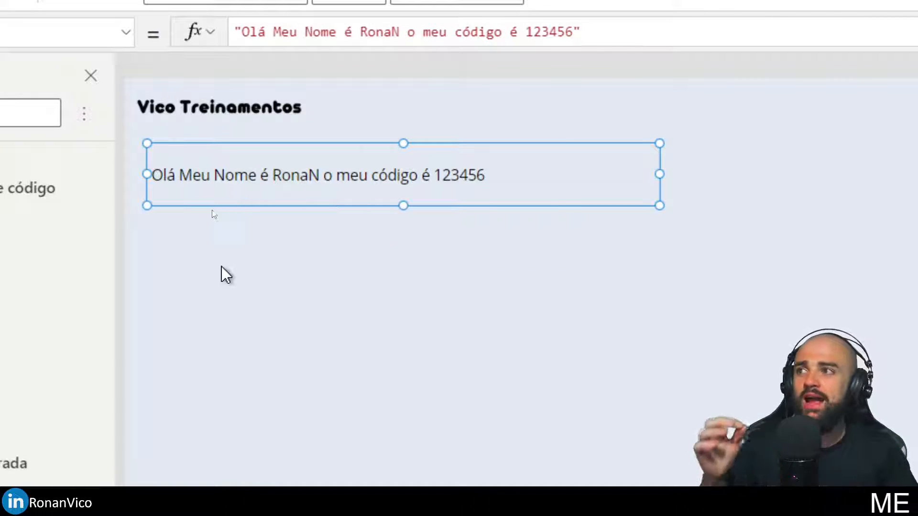
pyautogui.click(228, 277)
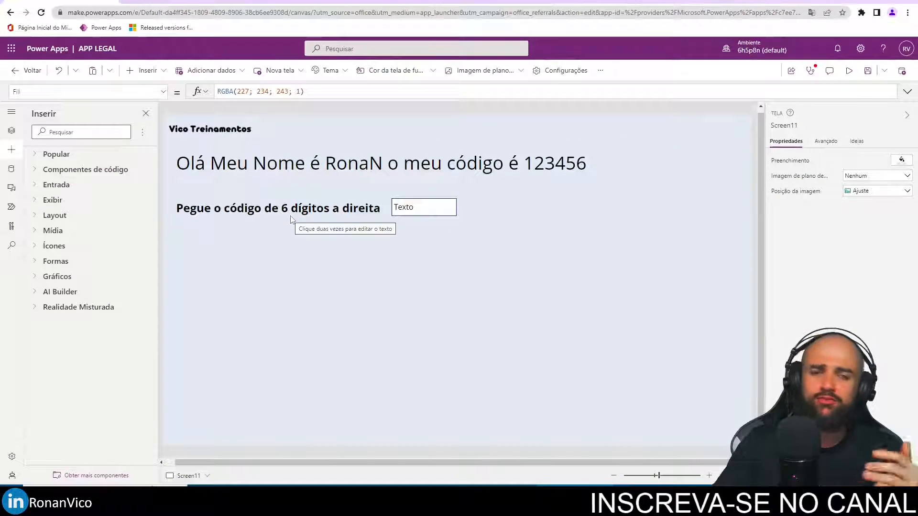
# Replace the text of the white label beside "Pegue o código de 6 dígitos a direita" with the formula start Right(.
pyautogui.click(394, 214)
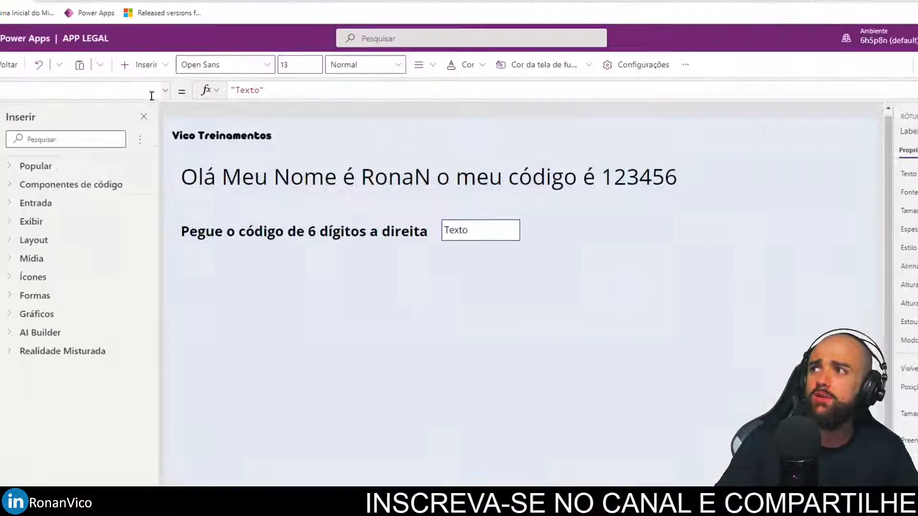
pyautogui.click(381, 84)
pyautogui.hotkey('ctrl', 'a')
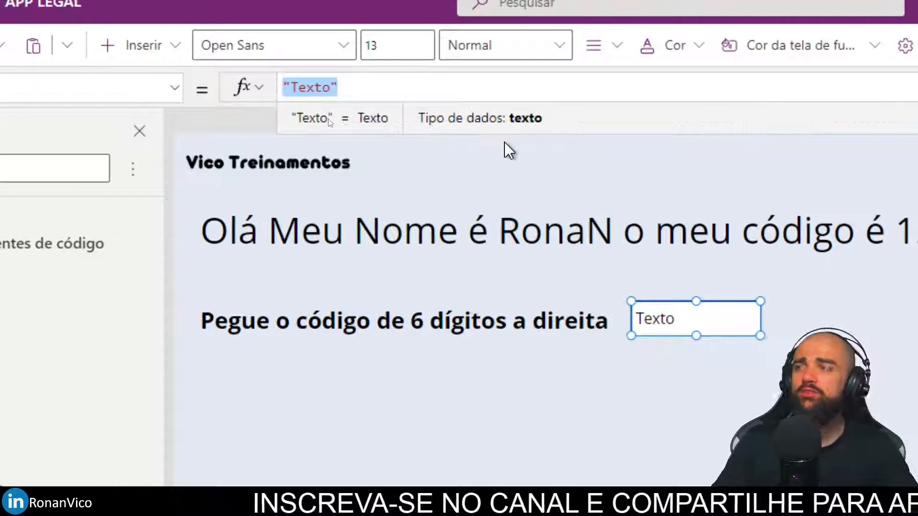
pyautogui.write('Right(')
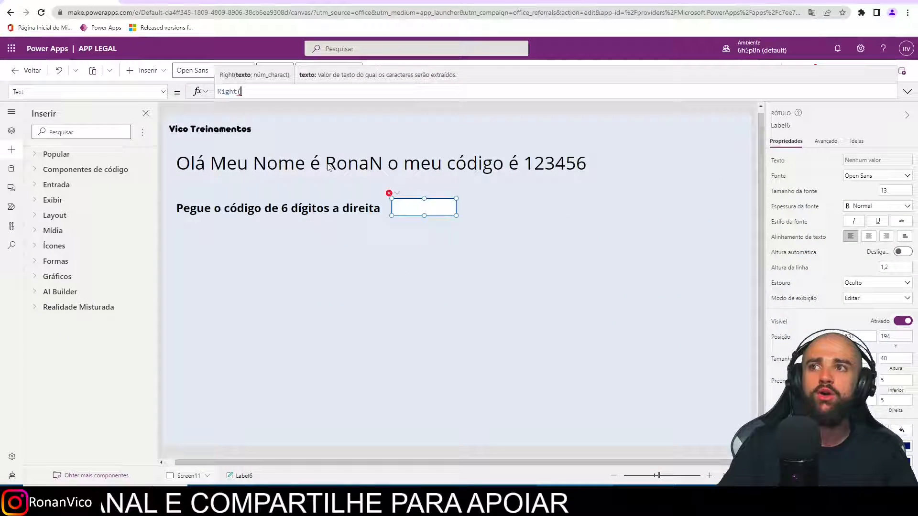
# Rename the large sentence label as lblTexto.
pyautogui.click(507, 238)
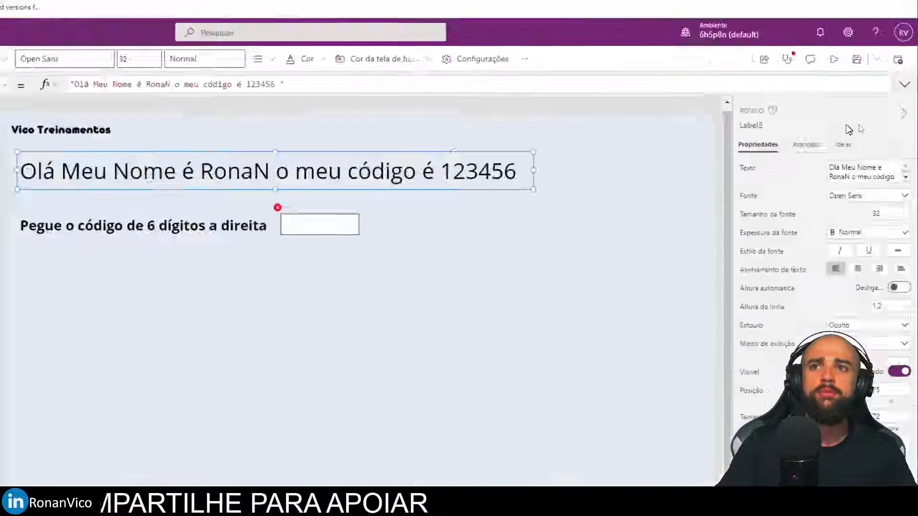
pyautogui.click(831, 127)
pyautogui.press('BackSpace')
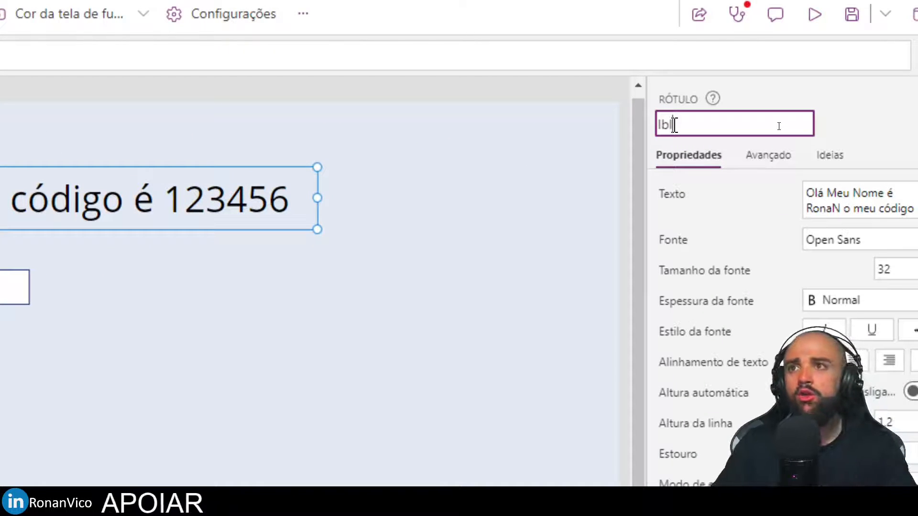
pyautogui.write('lblTexto')
pyautogui.click(321, 318)
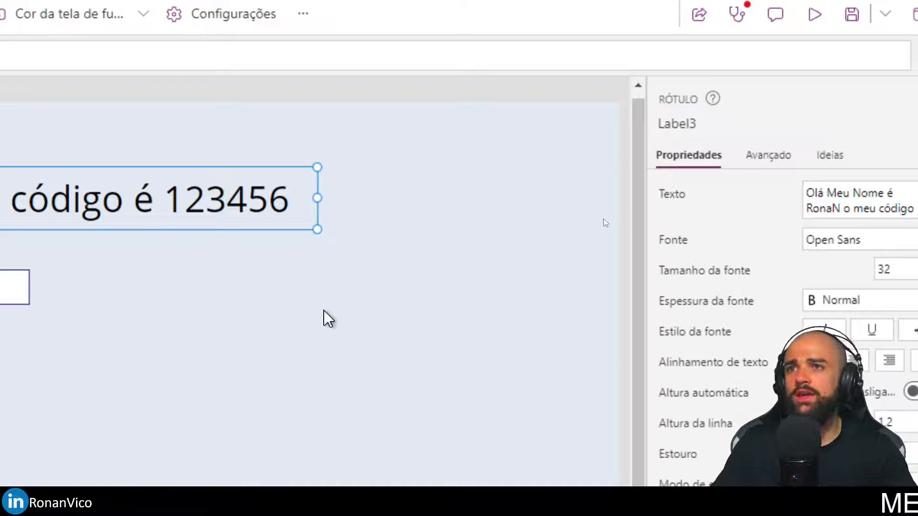
# Complete the white label's text formula as Right(lblTexto.Text;6).
pyautogui.click(588, 302)
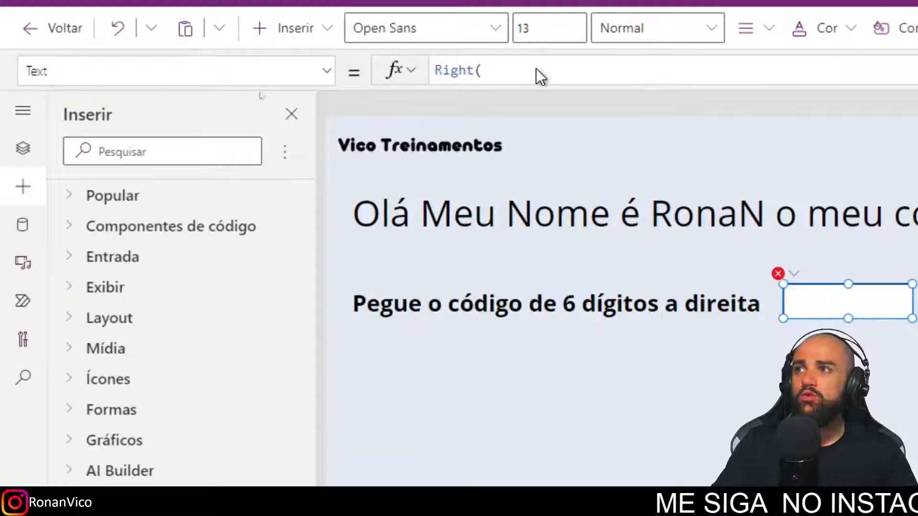
pyautogui.click(494, 71)
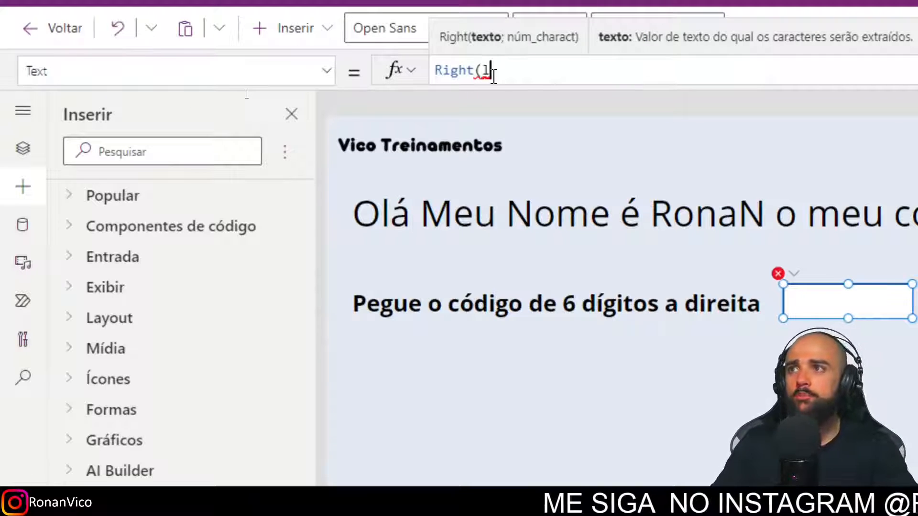
pyautogui.write('lblTexto')
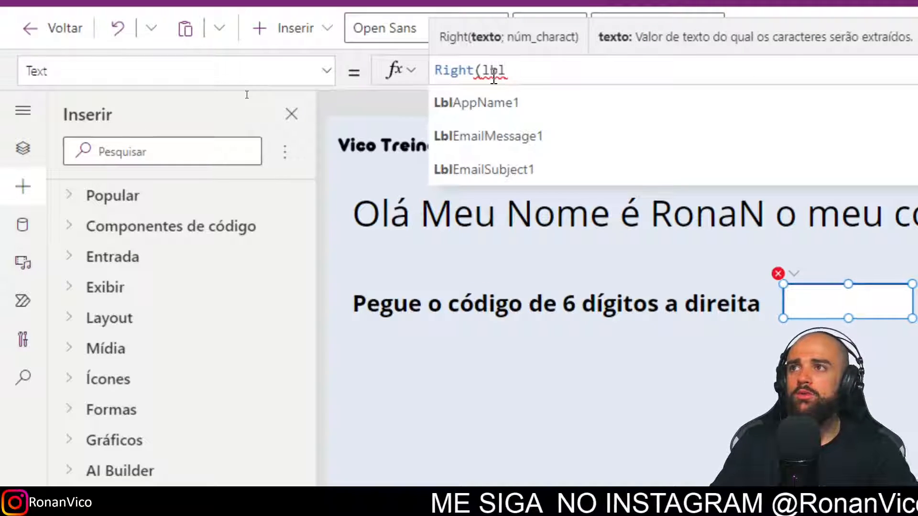
pyautogui.write('.')
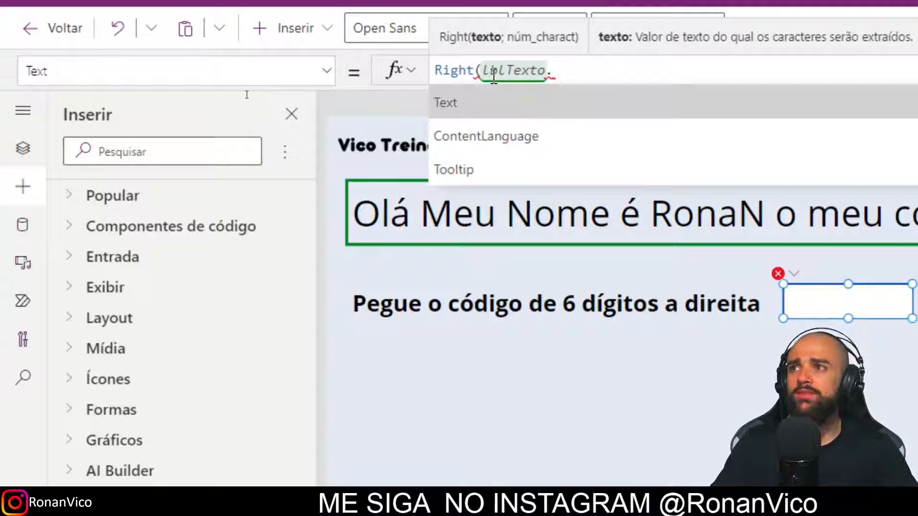
pyautogui.click(450, 100)
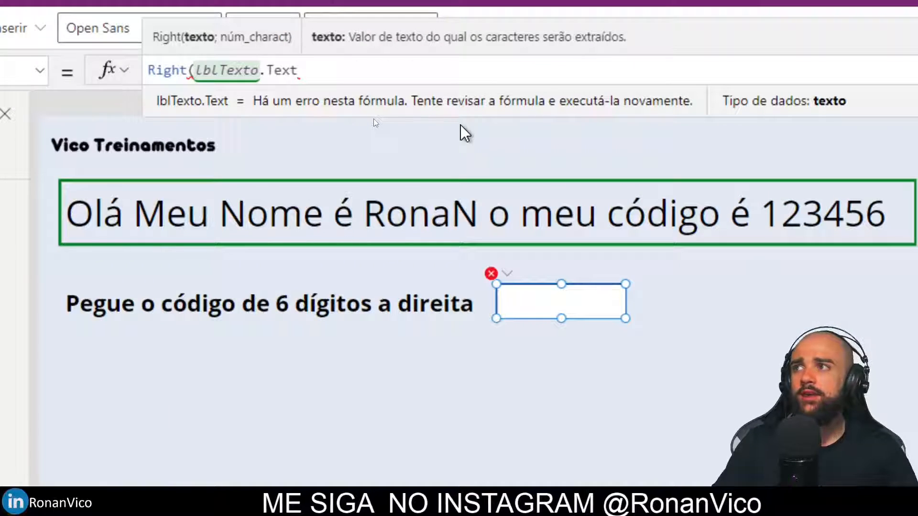
pyautogui.write(';6')
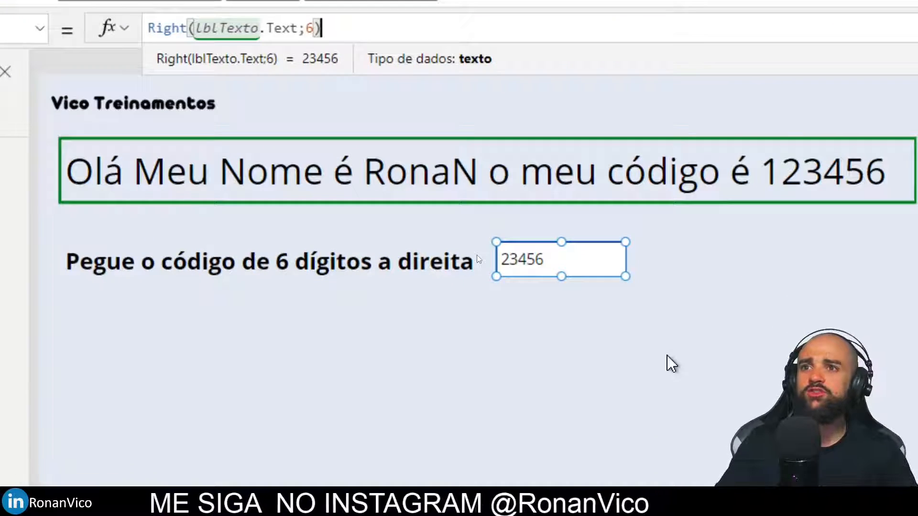
pyautogui.click(410, 216)
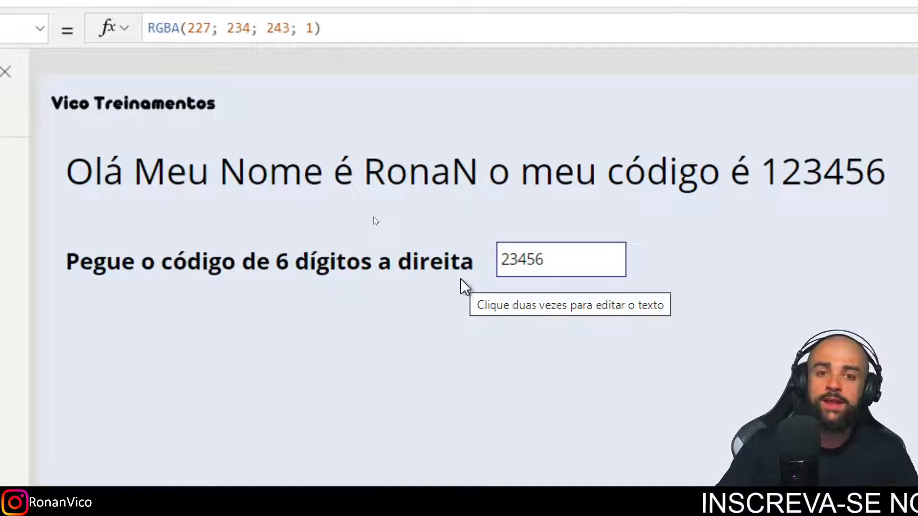
# Inspect the end of the sentence label's text for a trailing space, and review the white code label's Right formula.
pyautogui.click(510, 176)
pyautogui.click(488, 45)
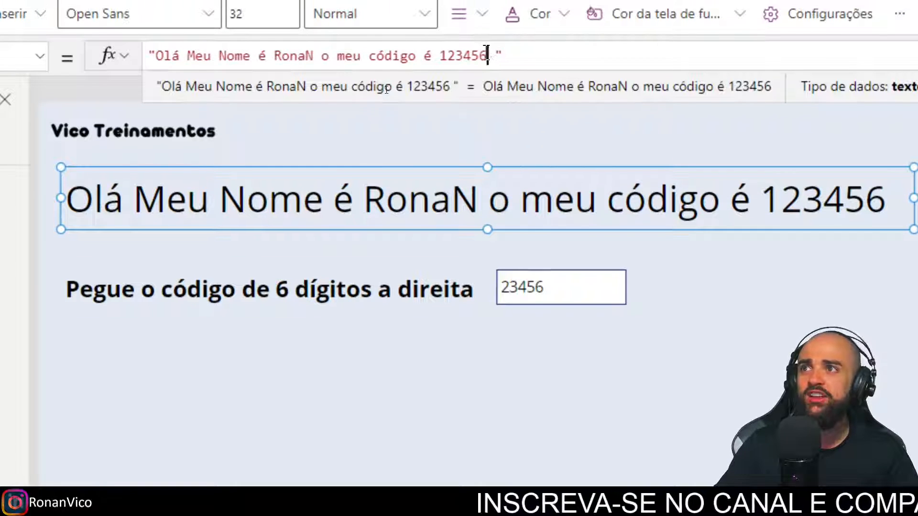
pyautogui.click(703, 361)
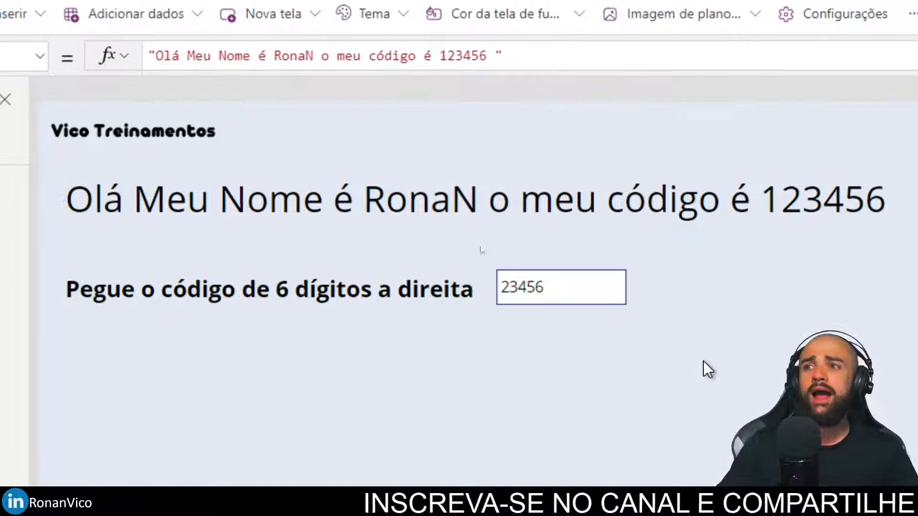
pyautogui.click(584, 297)
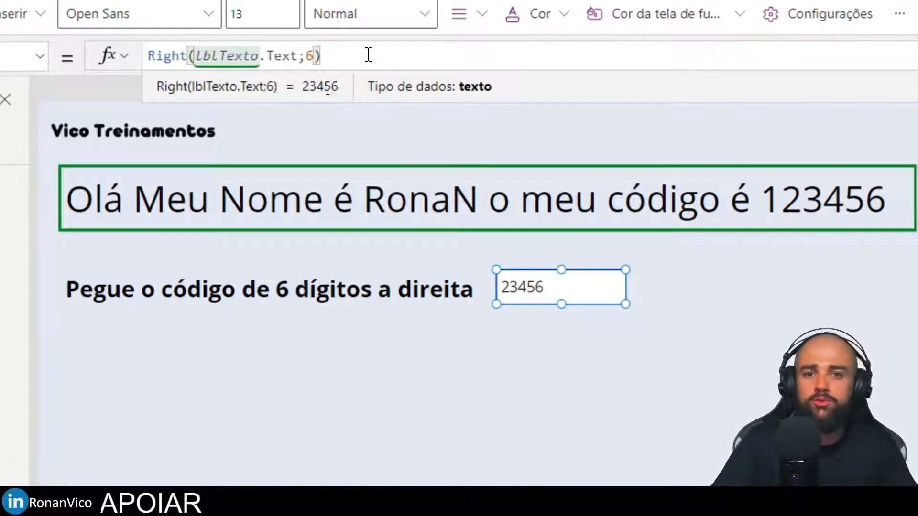
pyautogui.write('Trim(')
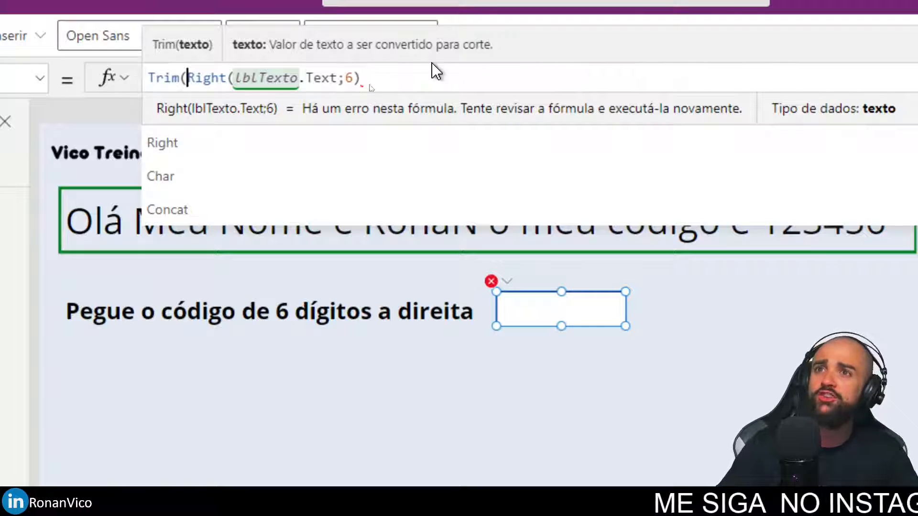
pyautogui.click(476, 82)
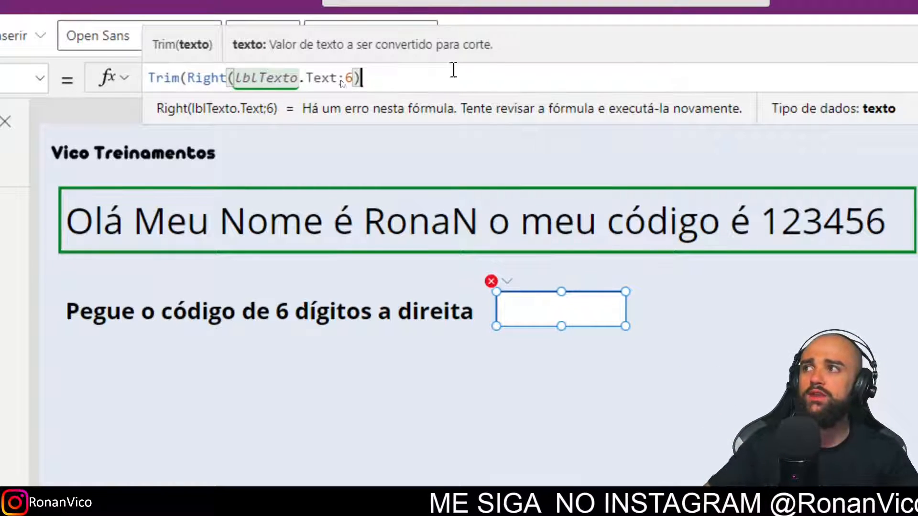
pyautogui.doubleClick(181, 85)
pyautogui.press('BackSpace')
pyautogui.press('Delete')
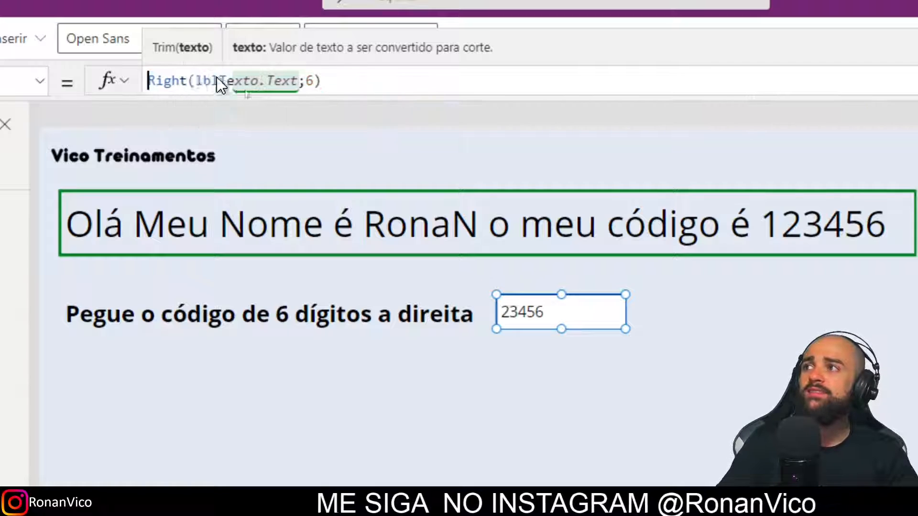
# Wrap the lblTexto.Text argument in Trim so the white label's formula is Right(Trim(lblTexto.Text);6).
pyautogui.hotkey('ctrl', 'z')
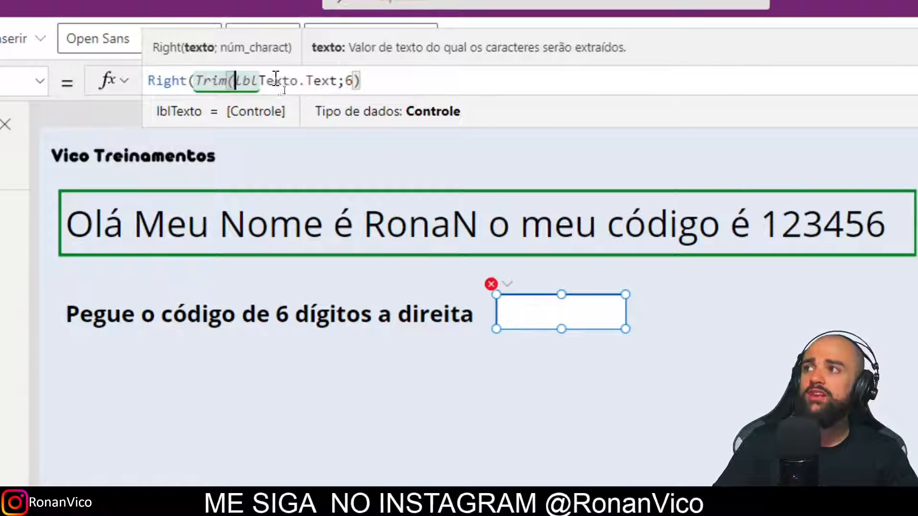
pyautogui.click(328, 82)
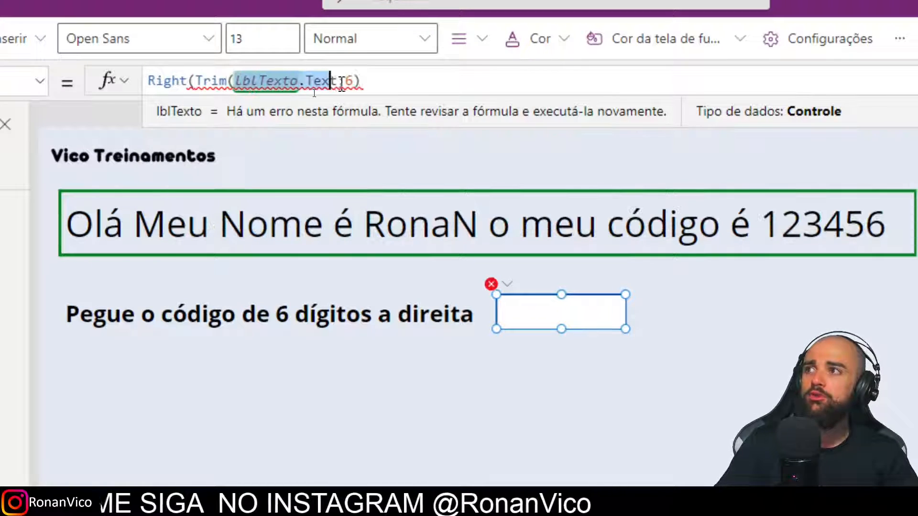
pyautogui.write(')')
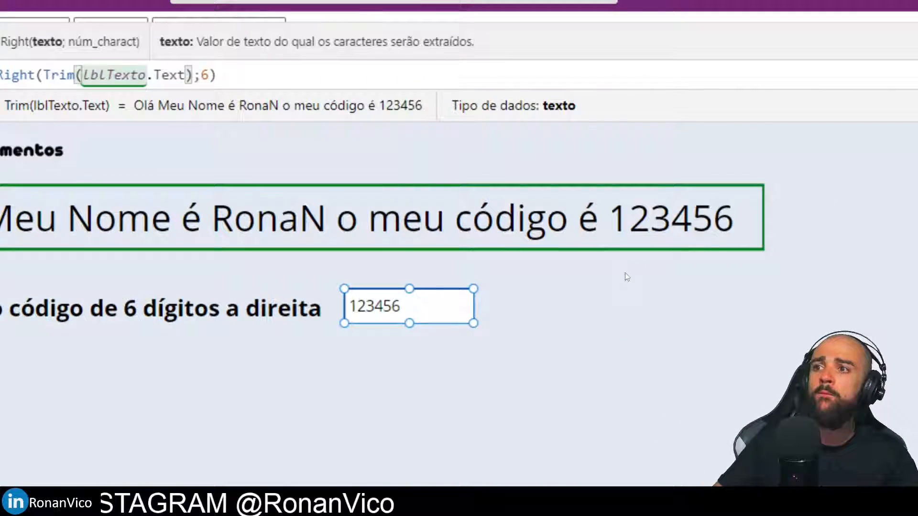
# Highlight the Trim(lblTexto.Text) part of the formula and add more trailing spaces after 123456 in the sentence label's text.
pyautogui.click(45, 75)
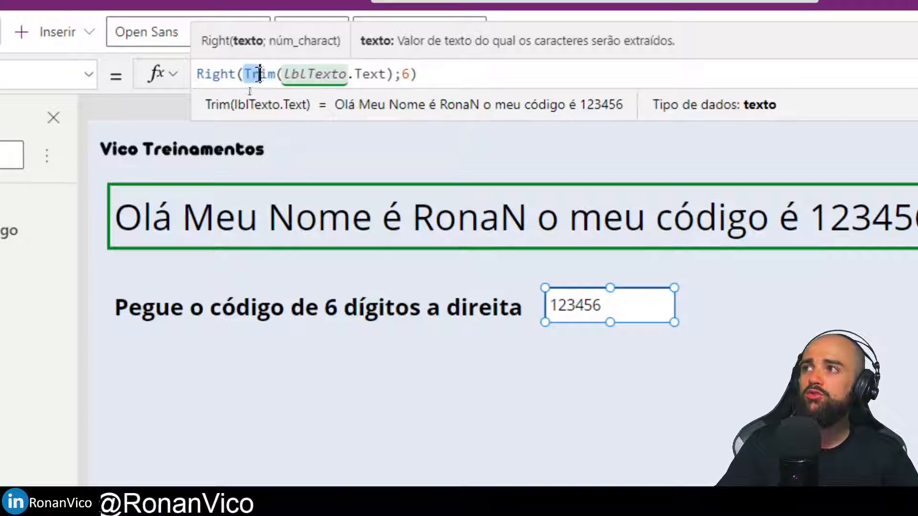
pyautogui.click(393, 75)
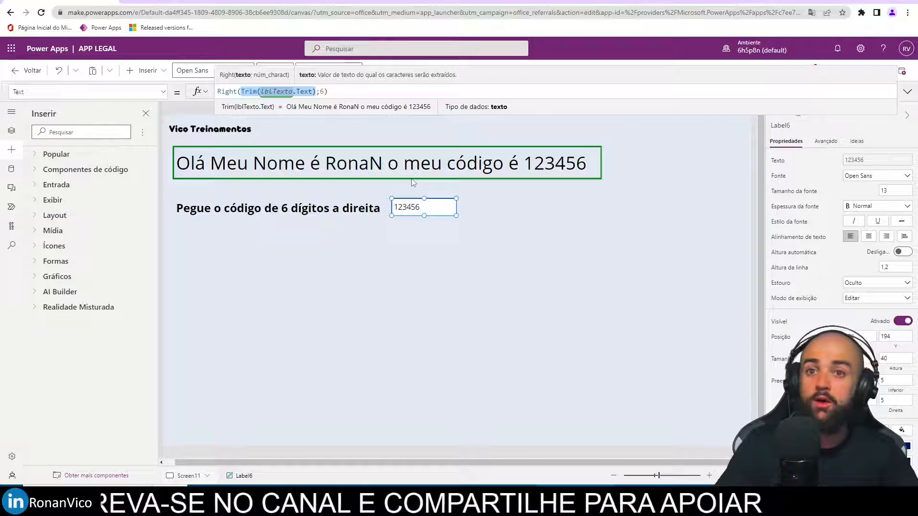
pyautogui.click(409, 162)
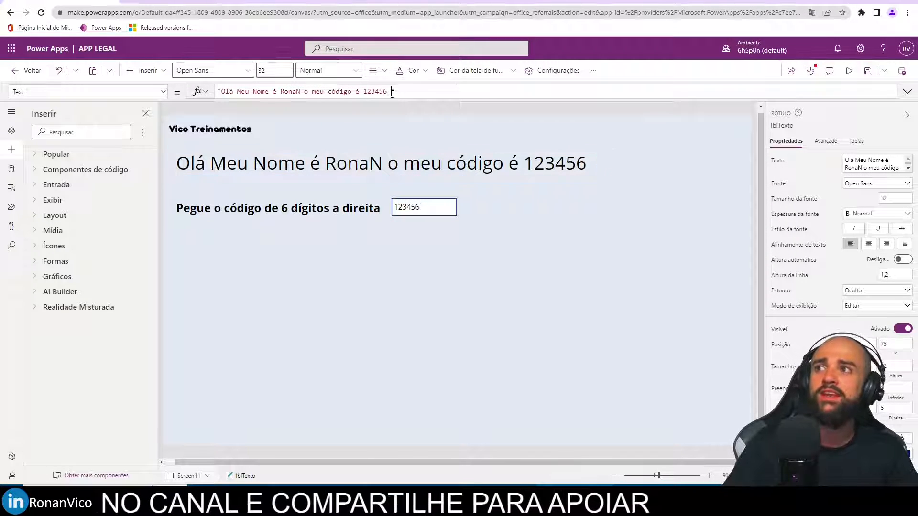
pyautogui.click(390, 91)
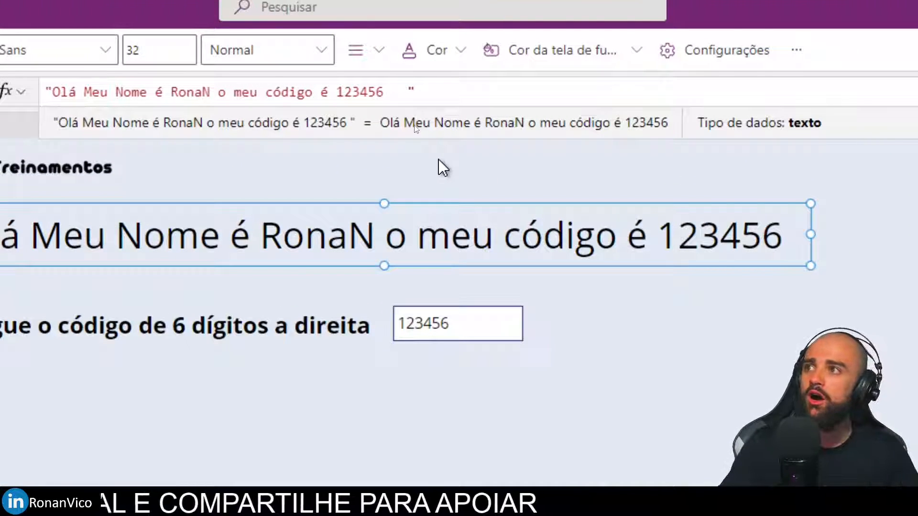
pyautogui.click(469, 416)
# Replace Trim with TrimEnds in the white label's formula, making it Right(TrimEnds(lblTexto.Text);6).
pyautogui.click(435, 334)
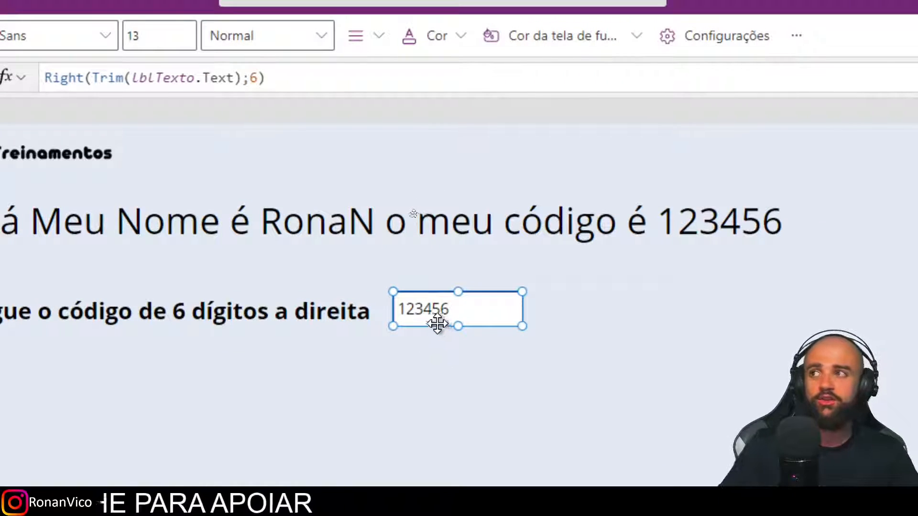
pyautogui.click(321, 78)
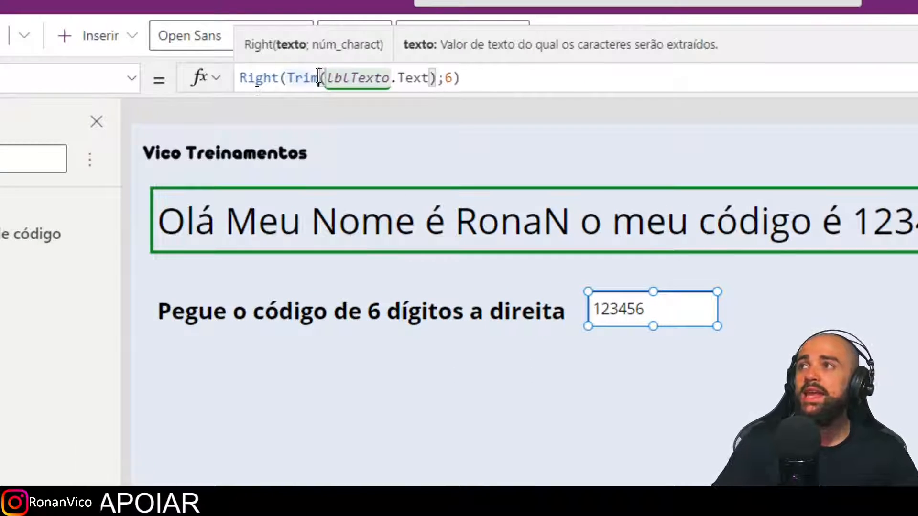
pyautogui.press('Tab')
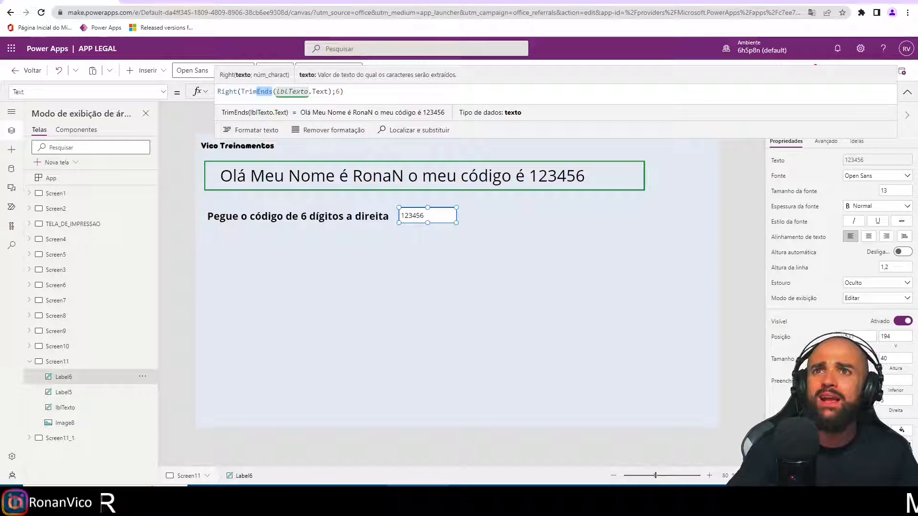
# Duplicate the large sentence label and place the copy below the "Pegue o código de 6 dígitos a direita" row.
pyautogui.click(428, 185)
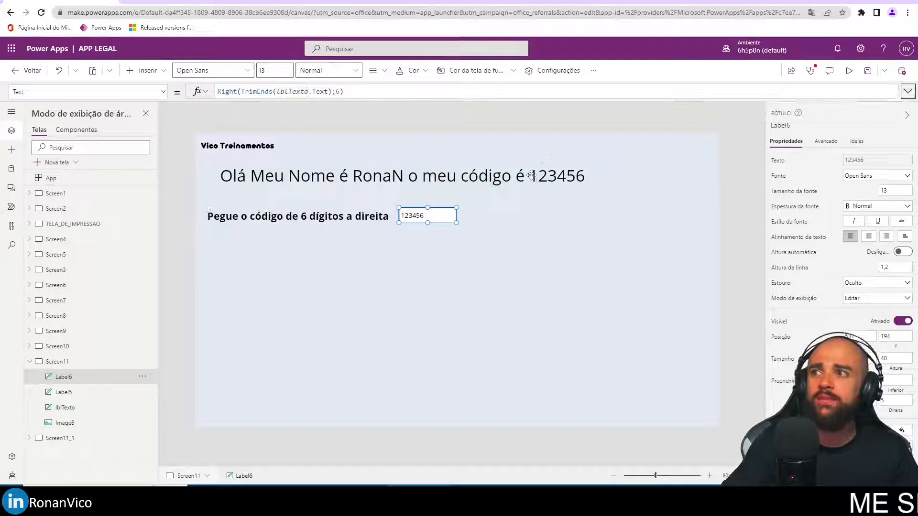
pyautogui.hotkey('ctrl', 'c')
pyautogui.hotkey('ctrl', 'v')
pyautogui.moveTo(397, 184); pyautogui.dragTo(390, 264)
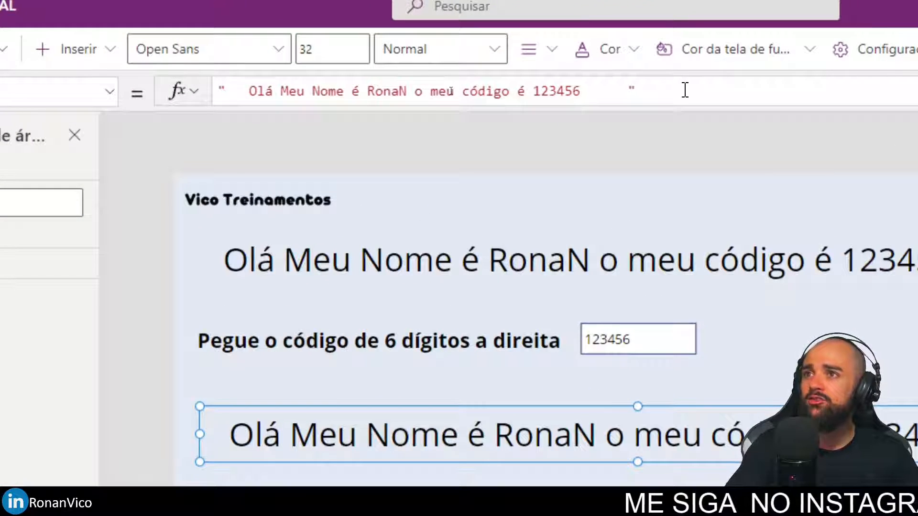
# Replace the copied sentence label's text with the formula TrimEnds(lblTexto.Text).
pyautogui.hotkey('ctrl', 'a')
pyautogui.press('BackSpace')
pyautogui.write('T')
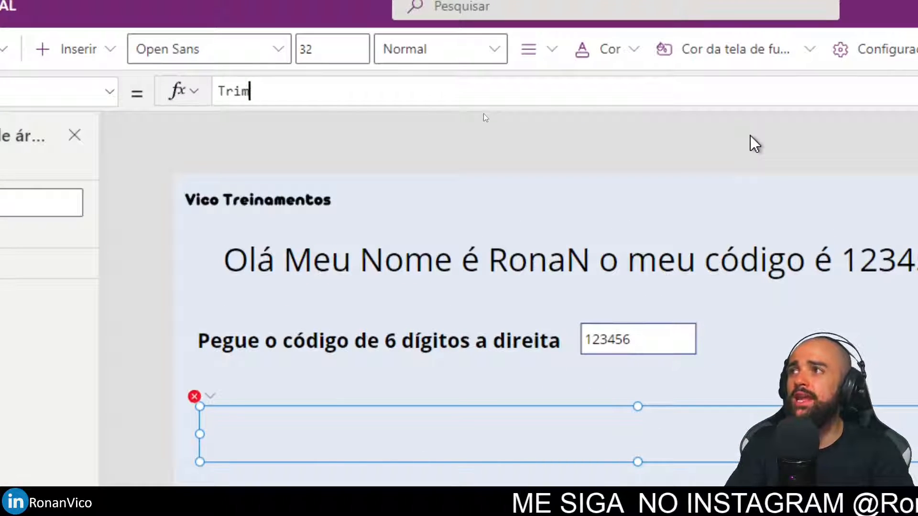
pyautogui.write('rimEnds(lbl')
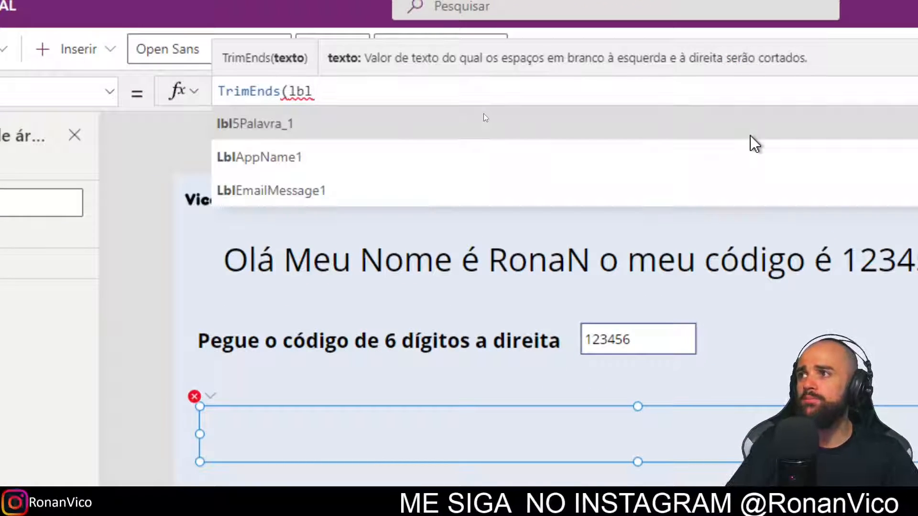
pyautogui.write('Textox')
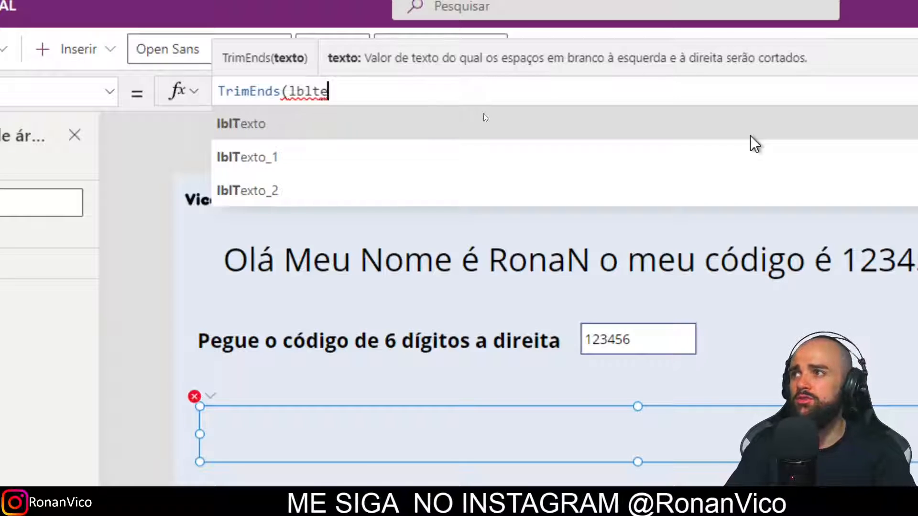
pyautogui.write('.')
pyautogui.press('Tab')
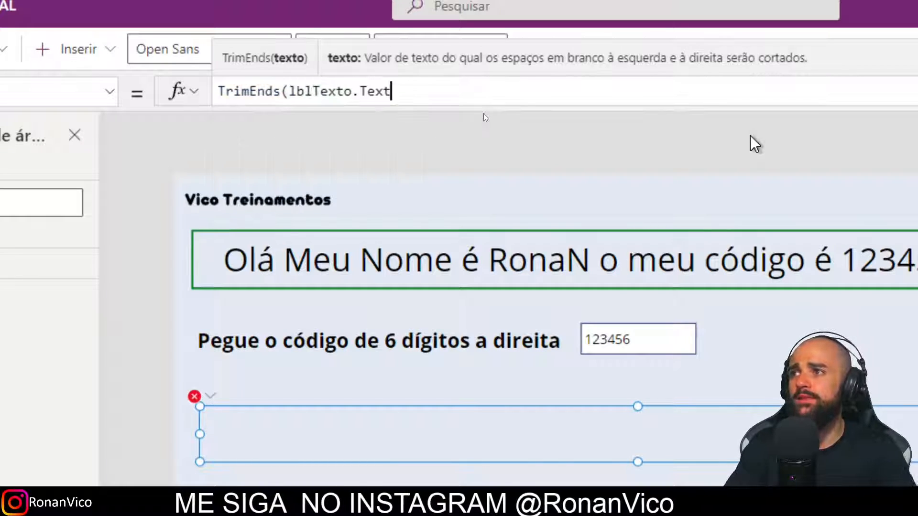
pyautogui.write(')')
# Insert several extra spaces between "o" and "meu" in the original sentence label's text.
pyautogui.click(534, 336)
pyautogui.click(810, 272)
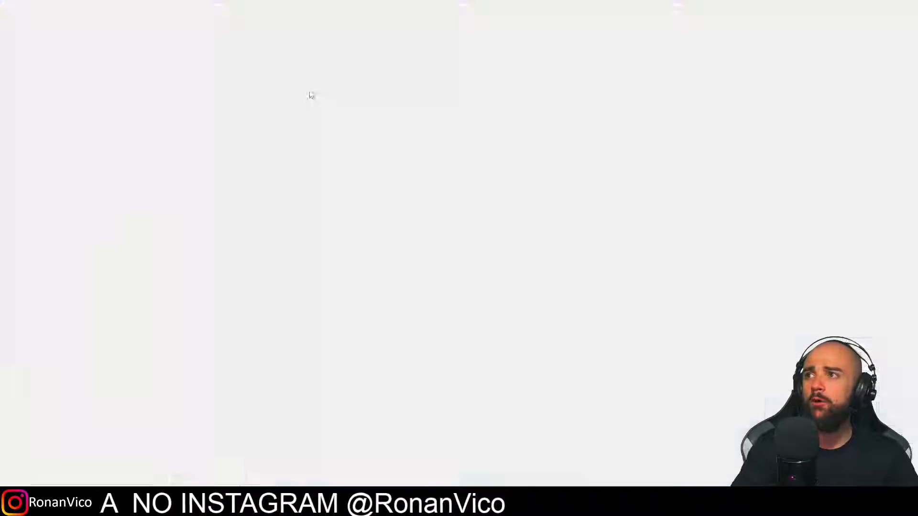
pyautogui.click(318, 102)
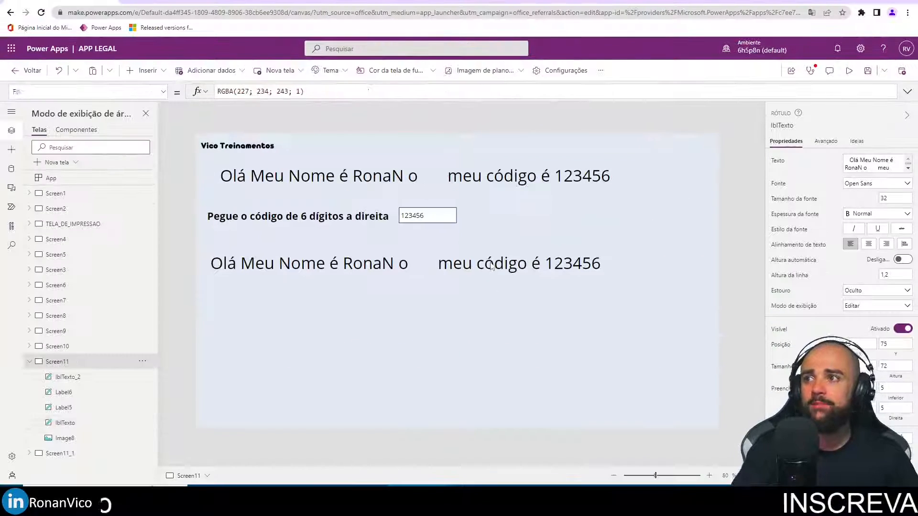
# Duplicate the TrimEnds label directly below itself and change the new copy's formula to Trim(lblTexto.Text).
pyautogui.click(377, 268)
pyautogui.moveTo(377, 268); pyautogui.dragTo(381, 307)
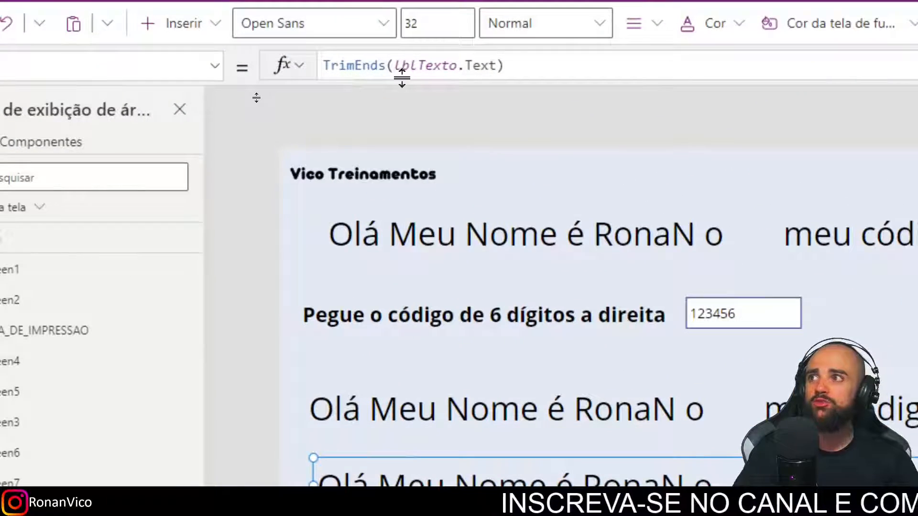
pyautogui.click(385, 65)
pyautogui.moveTo(386, 65); pyautogui.dragTo(355, 65)
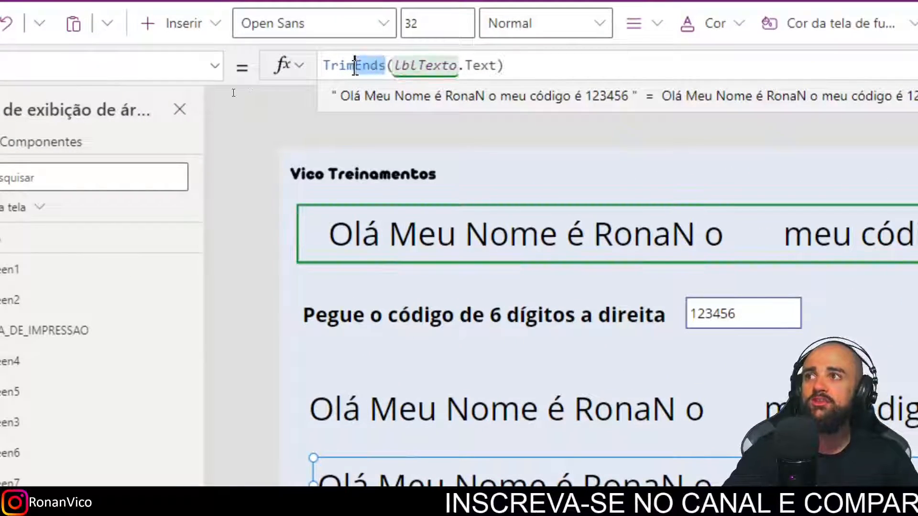
pyautogui.press('BackSpace')
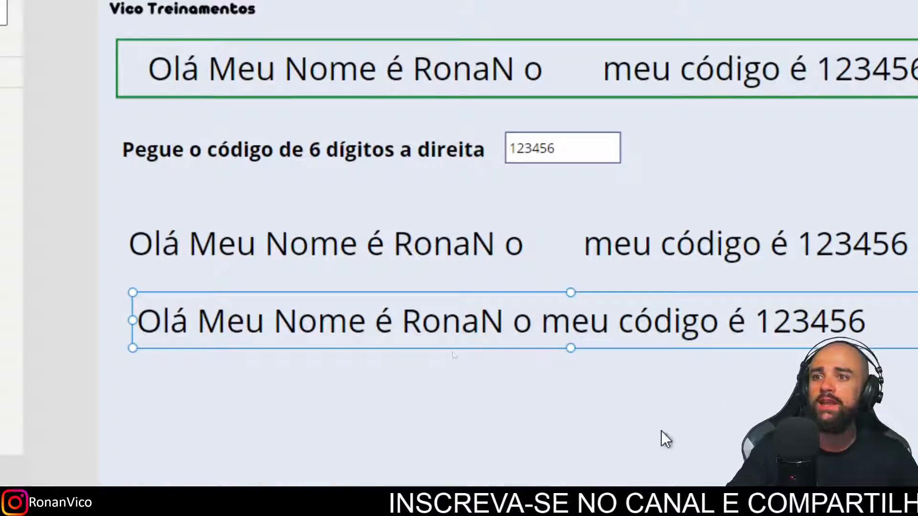
# Compare how the TrimEnds label and the Trim label treat the extra spaces in the middle of the sentence.
pyautogui.click(645, 388)
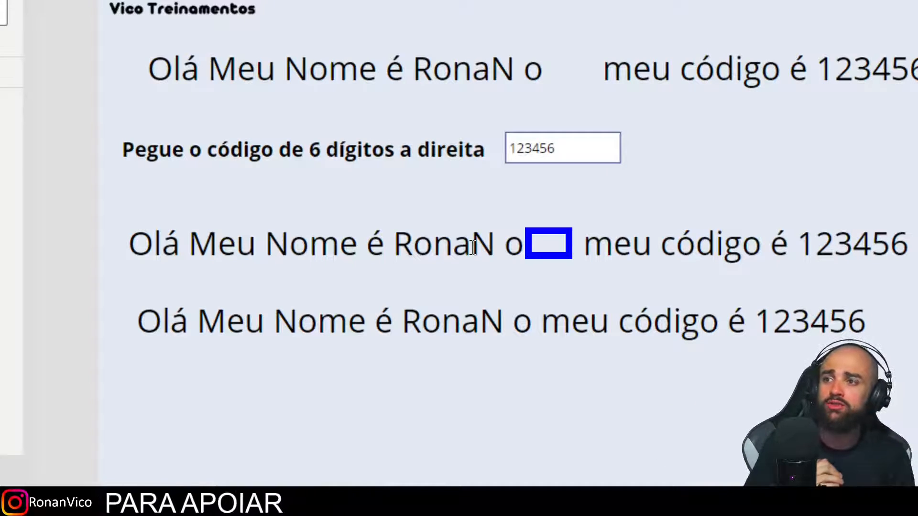
pyautogui.click(177, 330)
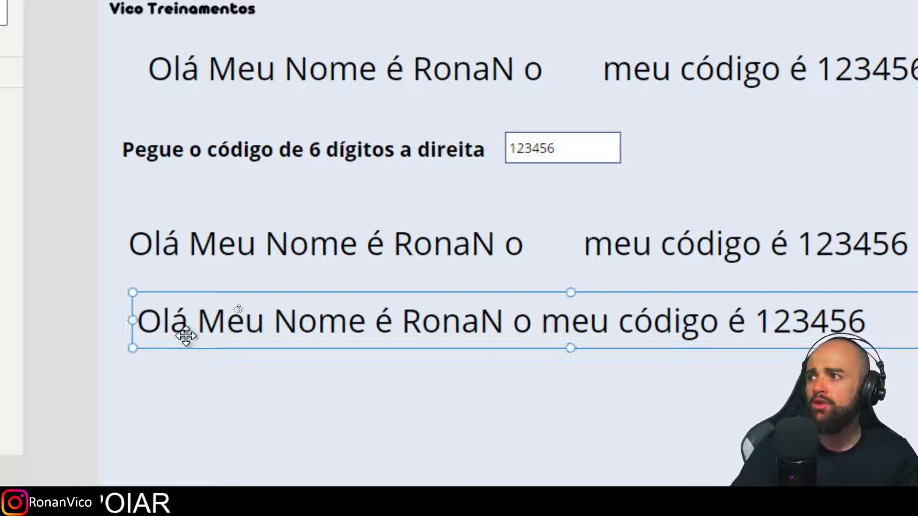
pyautogui.click(191, 262)
pyautogui.click(214, 326)
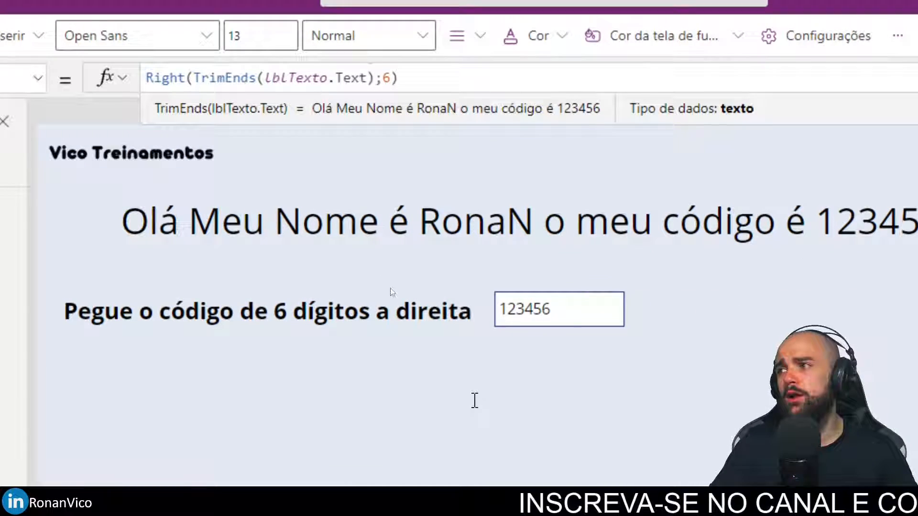
# Duplicate the six-digit instruction label together with its white result label and align the copies as a second row beneath.
pyautogui.click(455, 393)
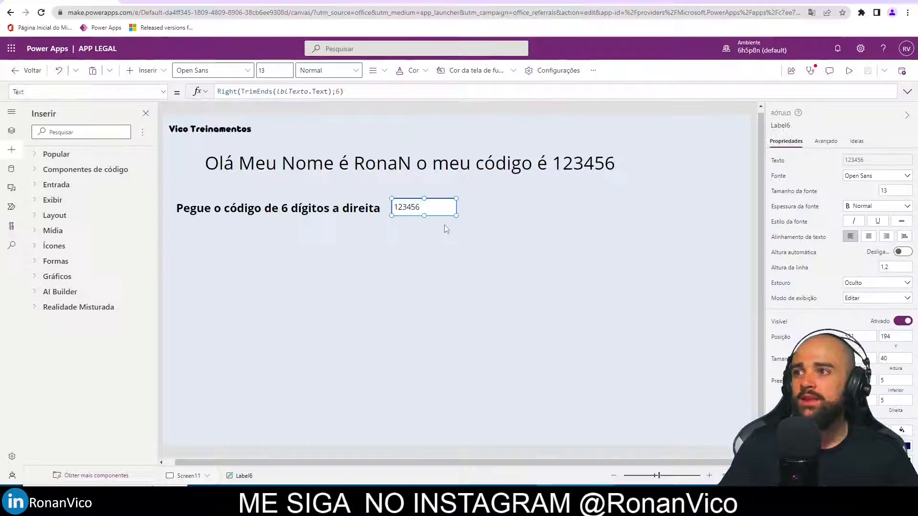
pyautogui.moveTo(482, 226); pyautogui.dragTo(170, 190)
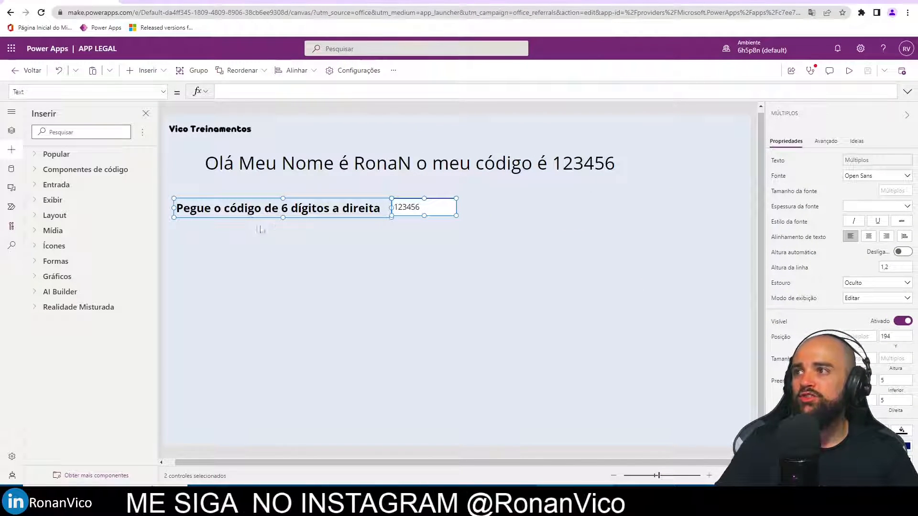
pyautogui.hotkey('ctrl', 'c')
pyautogui.hotkey('ctrl', 'v')
pyautogui.moveTo(287, 218); pyautogui.dragTo(292, 234)
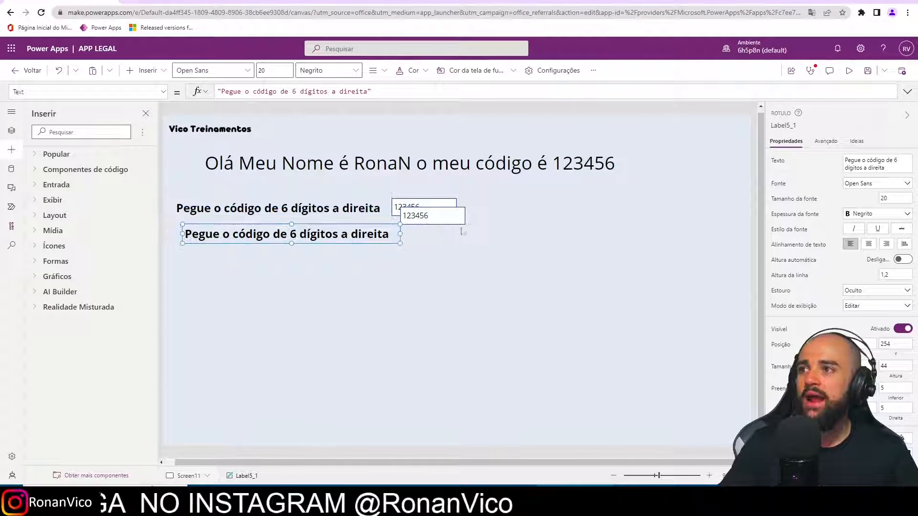
pyautogui.moveTo(444, 215); pyautogui.dragTo(434, 232)
pyautogui.moveTo(304, 223); pyautogui.dragTo(290, 224)
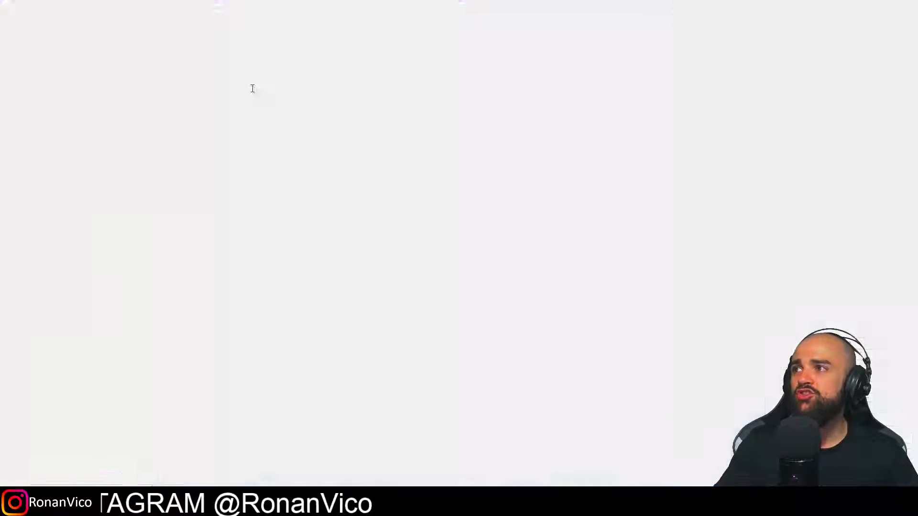
# Change the second instruction label's text to "Pegue os 2 primeiros dígitos do código de 6 dígitos a direita" and make the label taller.
pyautogui.click(249, 91)
pyautogui.write('s 2 pr')
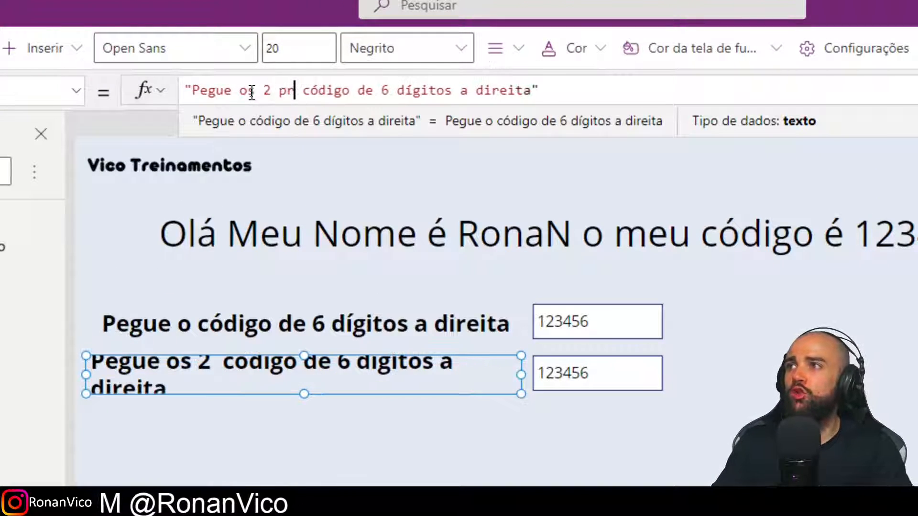
pyautogui.write('imeiros dígitos do')
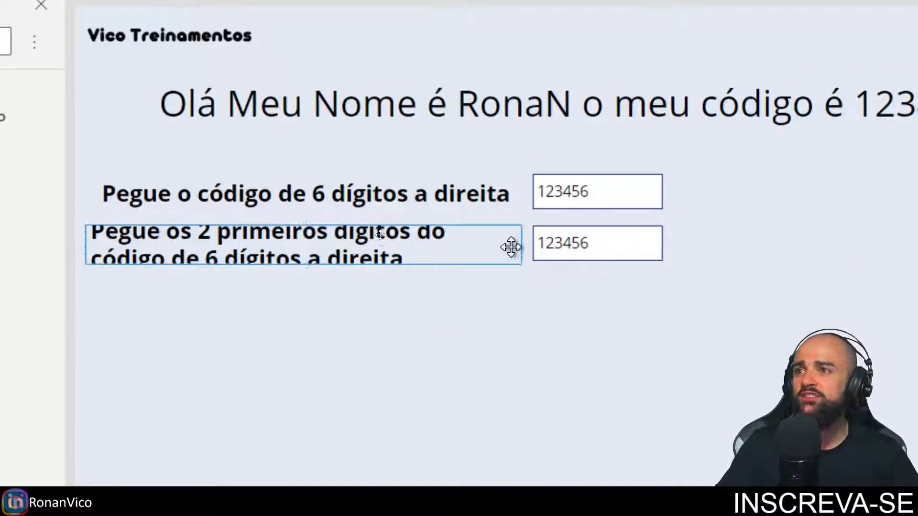
pyautogui.moveTo(305, 258); pyautogui.dragTo(306, 274)
pyautogui.click(497, 302)
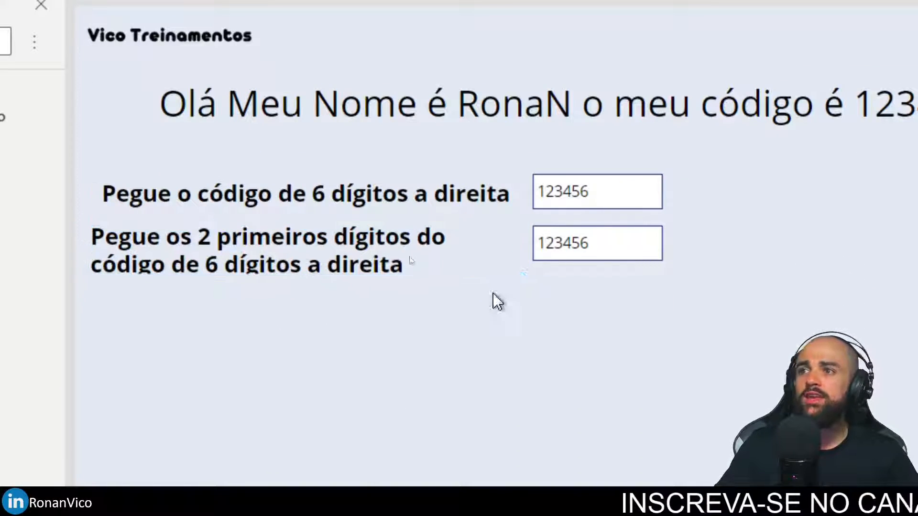
# Move the second row's result label slightly down beside its instruction and set its formula to Left(Right(TrimEnds(lblTexto.Text);6);2).
pyautogui.moveTo(598, 251); pyautogui.dragTo(596, 250)
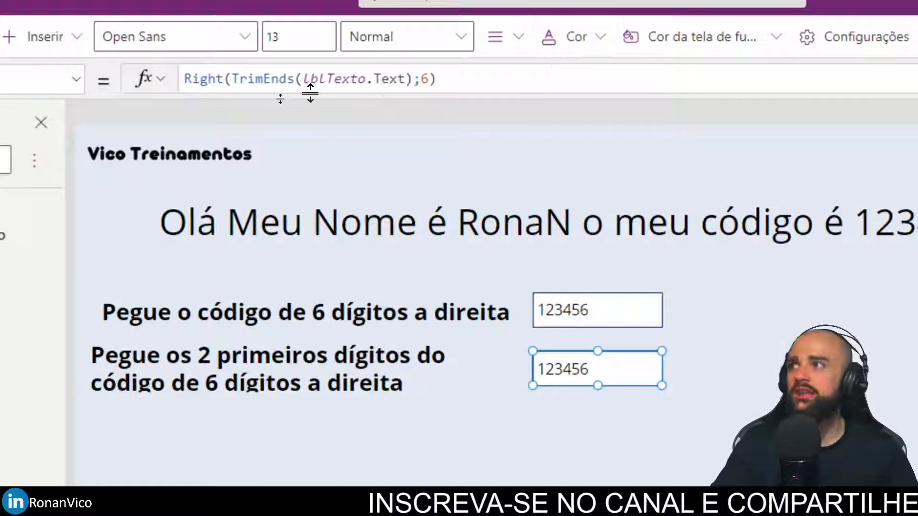
pyautogui.click(316, 80)
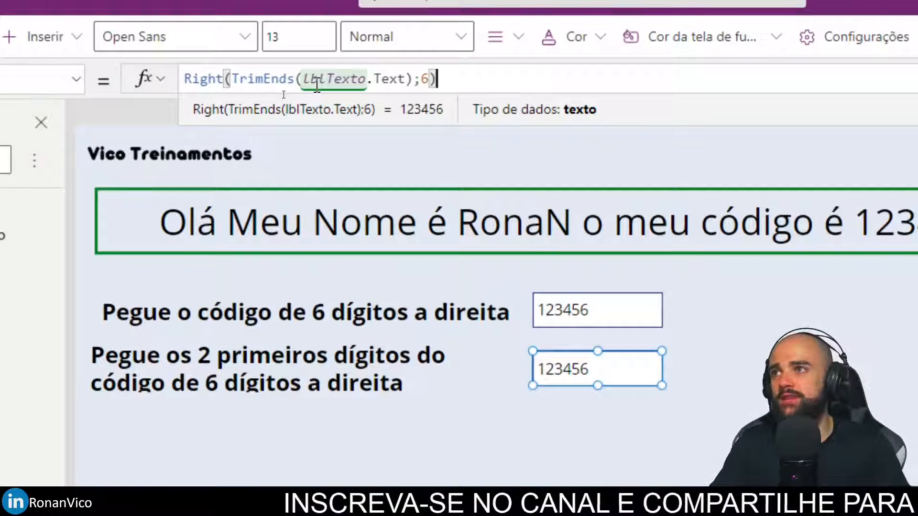
pyautogui.press('Home')
pyautogui.write('Left(')
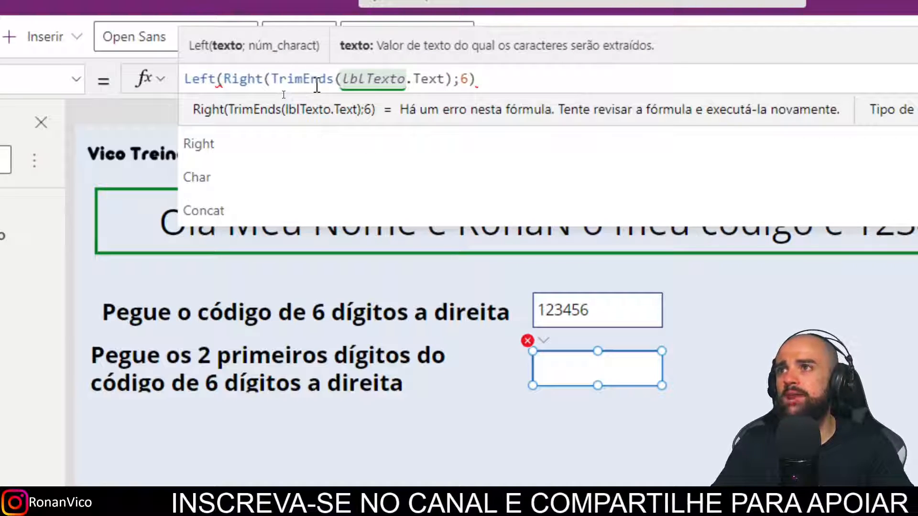
pyautogui.press('End')
pyautogui.write(';2)')
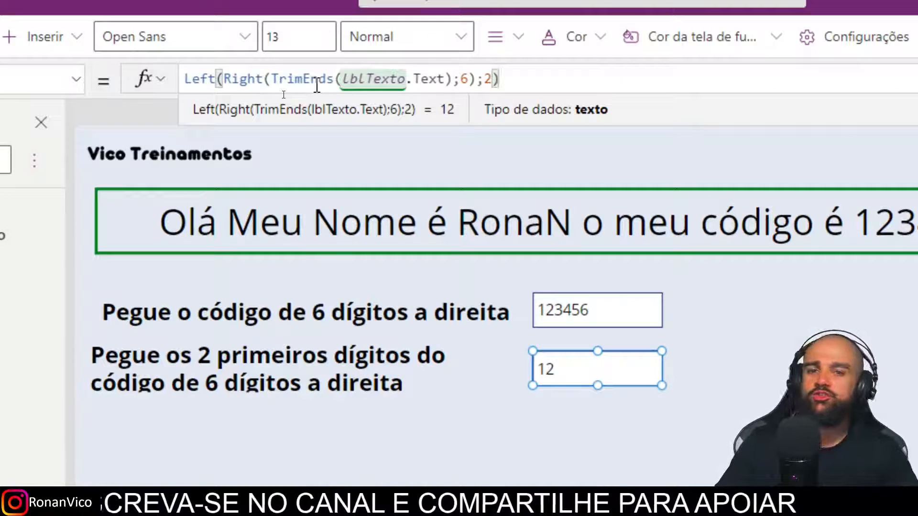
pyautogui.click(295, 398)
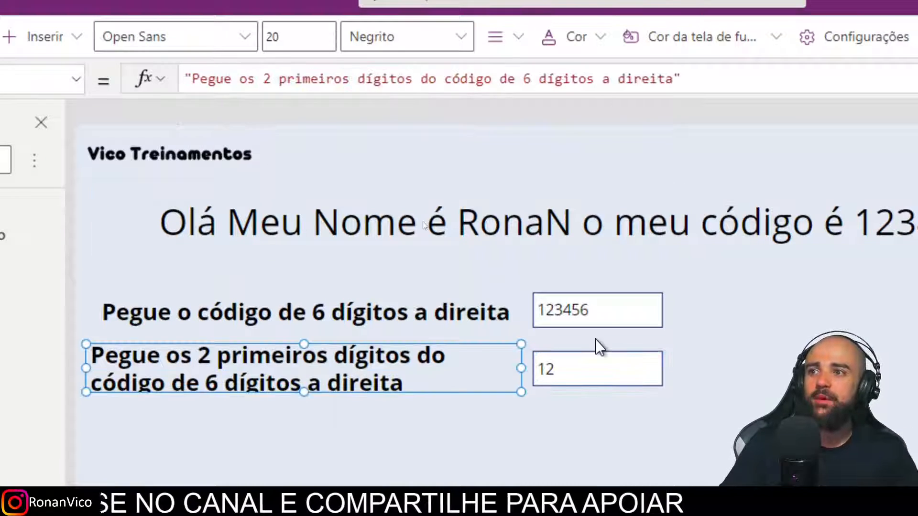
pyautogui.click(598, 309)
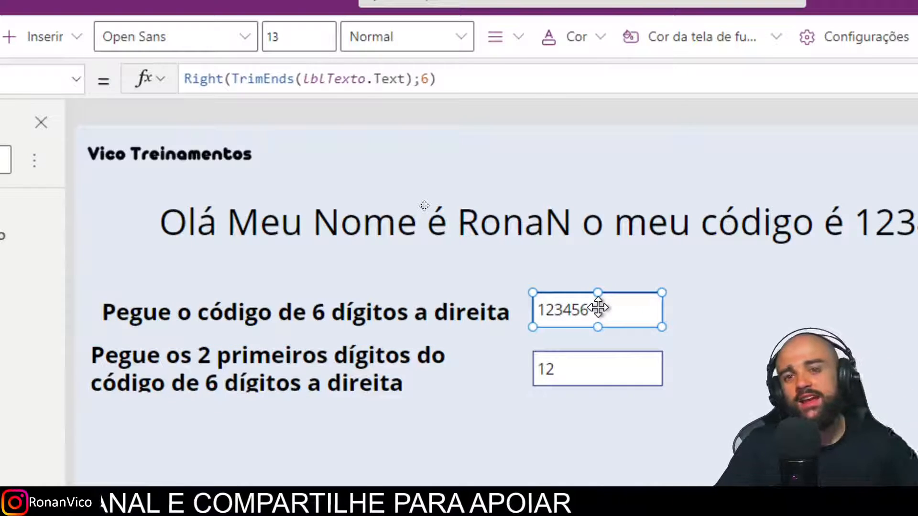